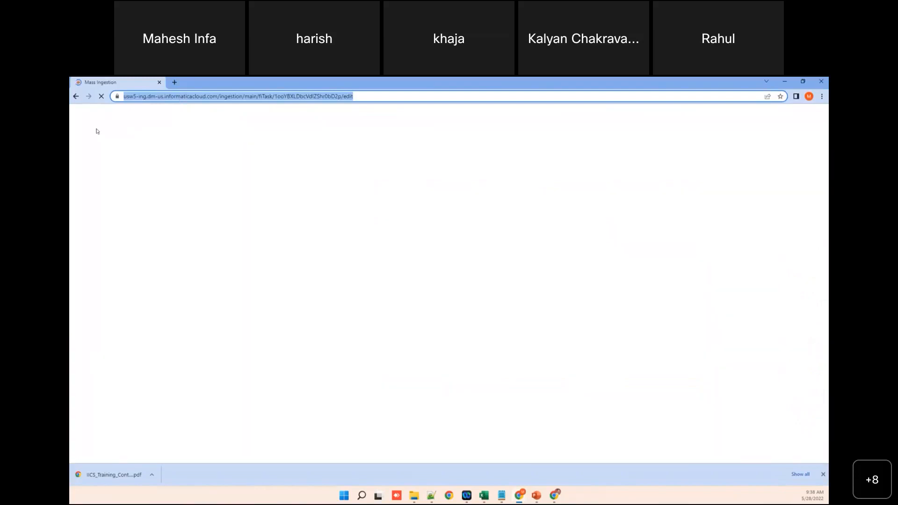
Dismiss the browser's downloads bar and log out of Informatica Intelligent Cloud Services
click(822, 475)
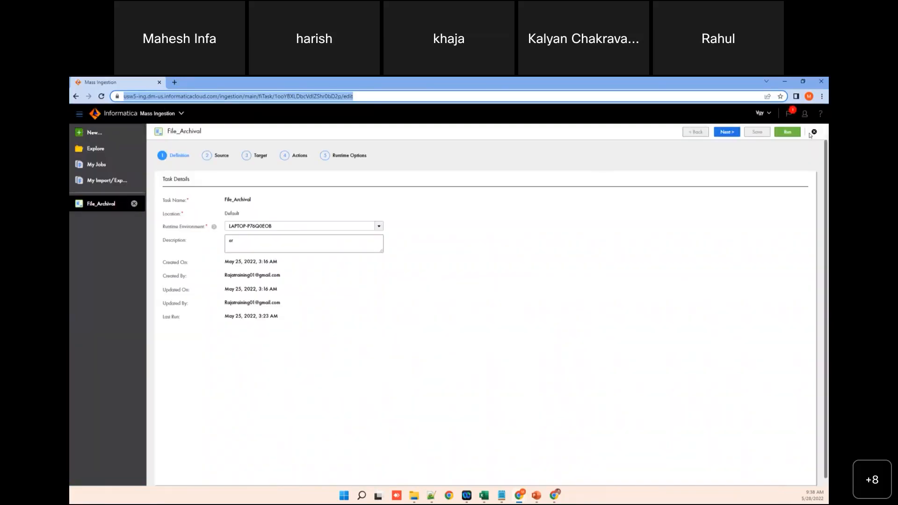
click(805, 114)
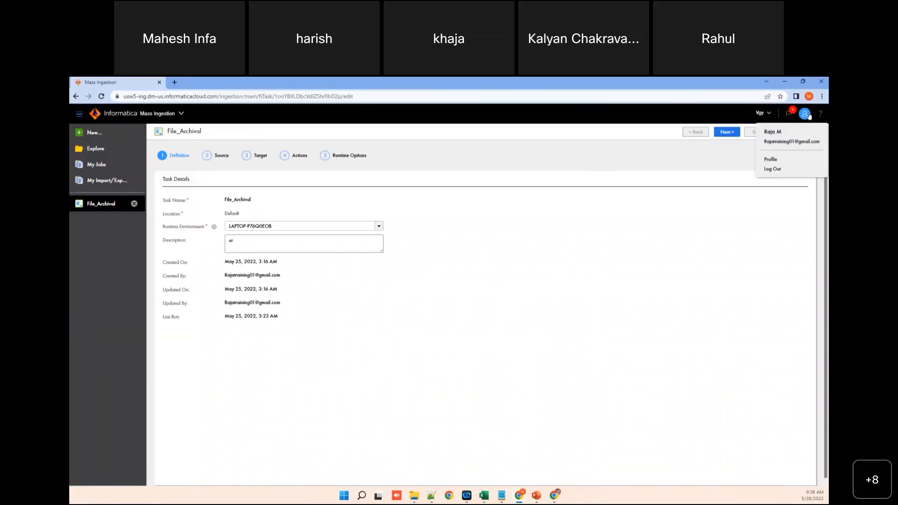
click(776, 170)
click(518, 329)
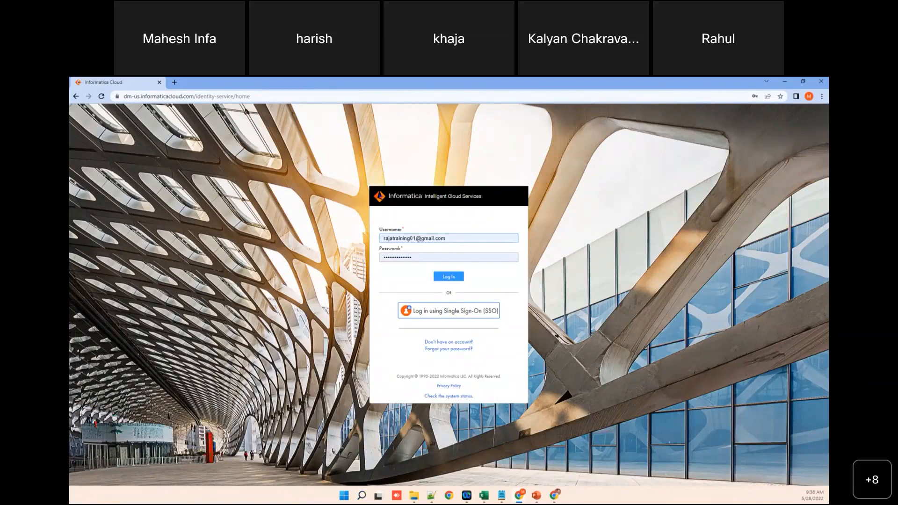
Open the Informatica PowerCenter client tools and maximize the Workflow Manager window
key(alt+Tab)
key(alt+F4)
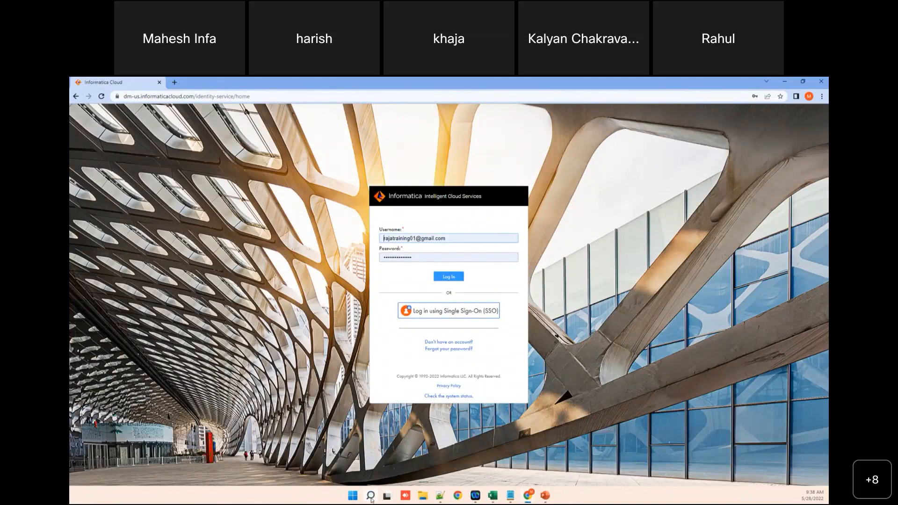
text(power)
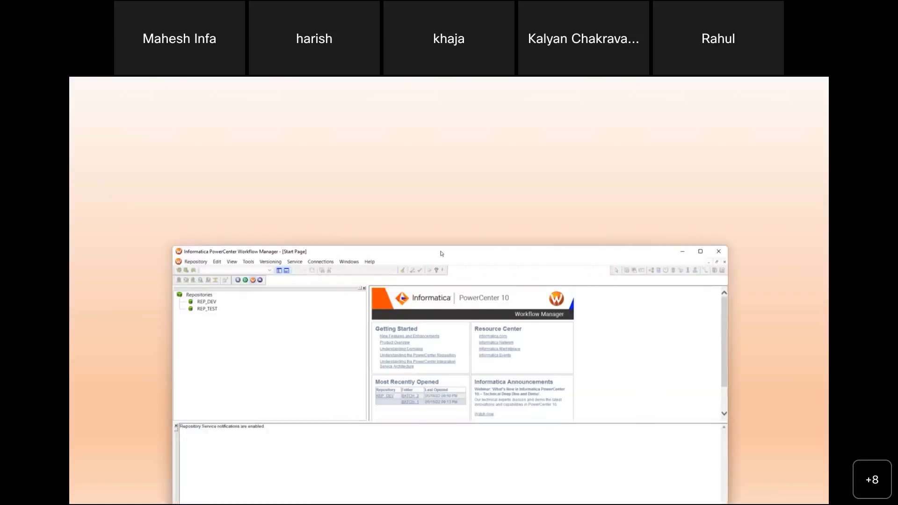
double_click(442, 253)
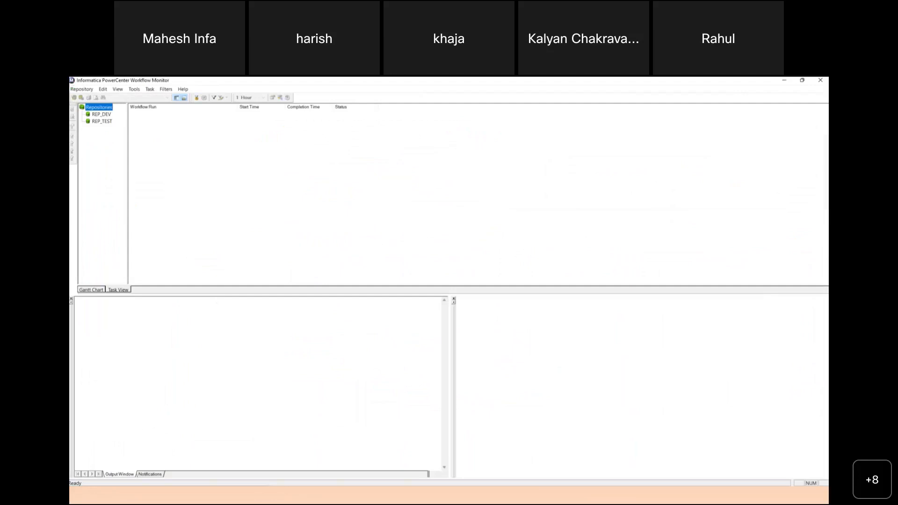
Examine the PowerCenter Workflow Monitor, Designer and Workflow Manager windows, and return to the Informatica Cloud login page in the browser
key(alt+Tab)
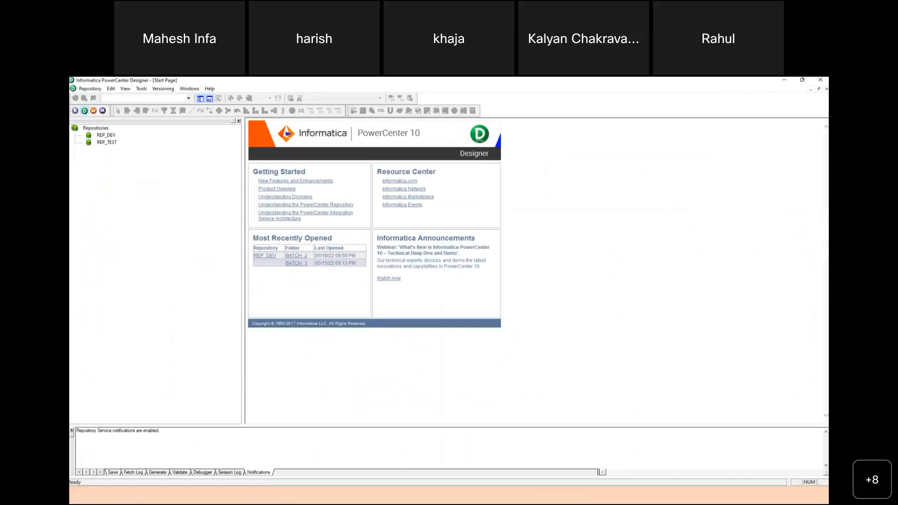
key(alt+Tab)
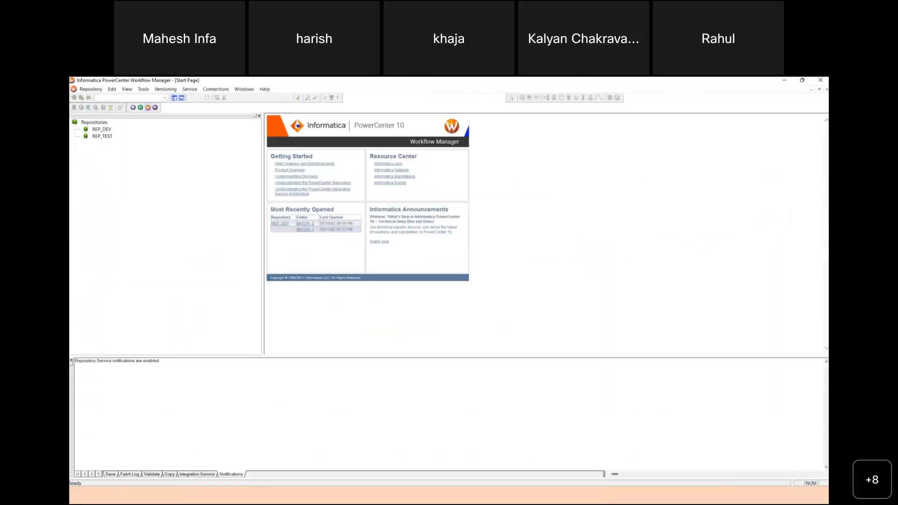
key(alt+Tab)
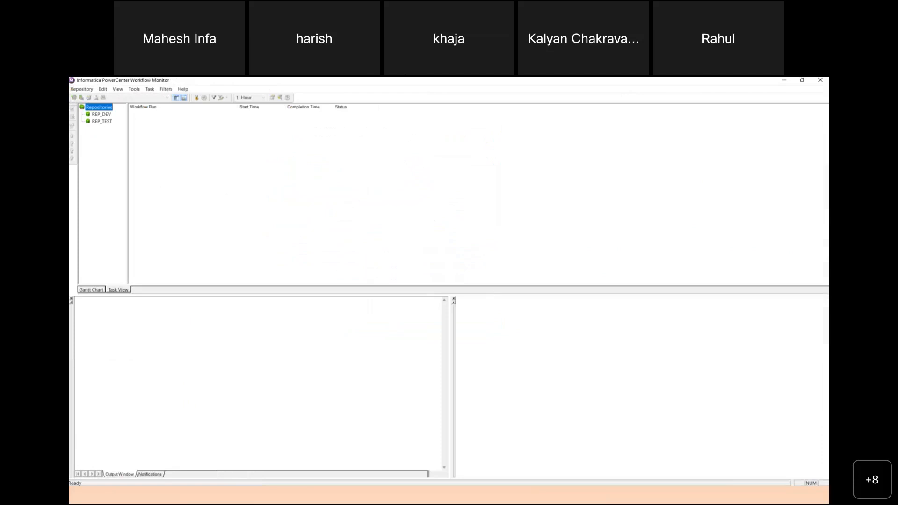
key(alt+Tab)
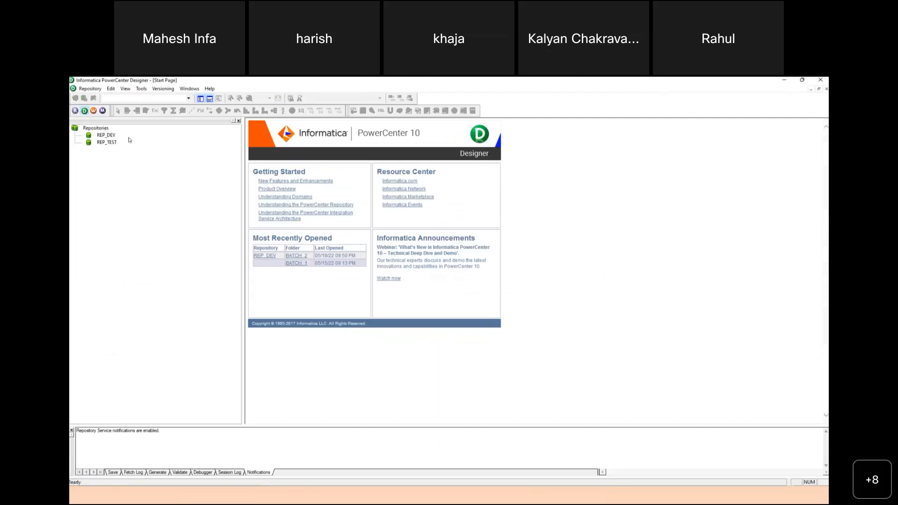
key(alt+Tab)
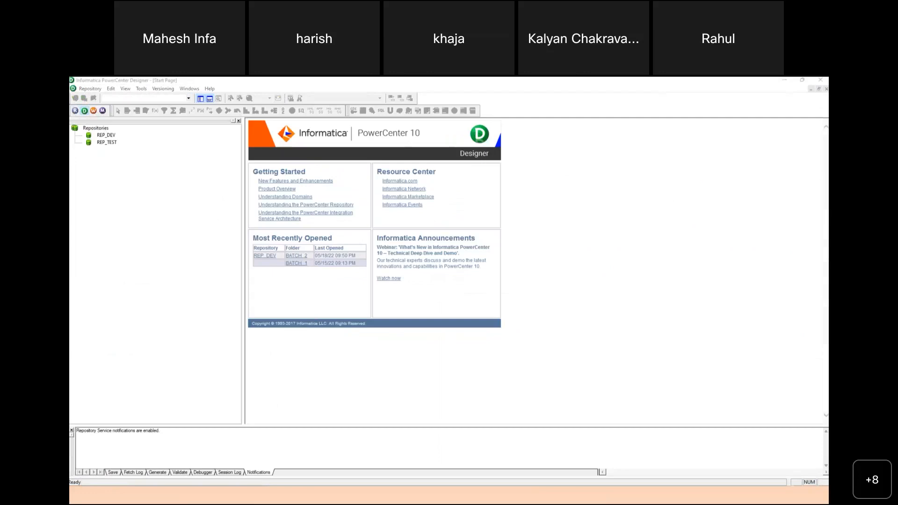
key(alt+Tab)
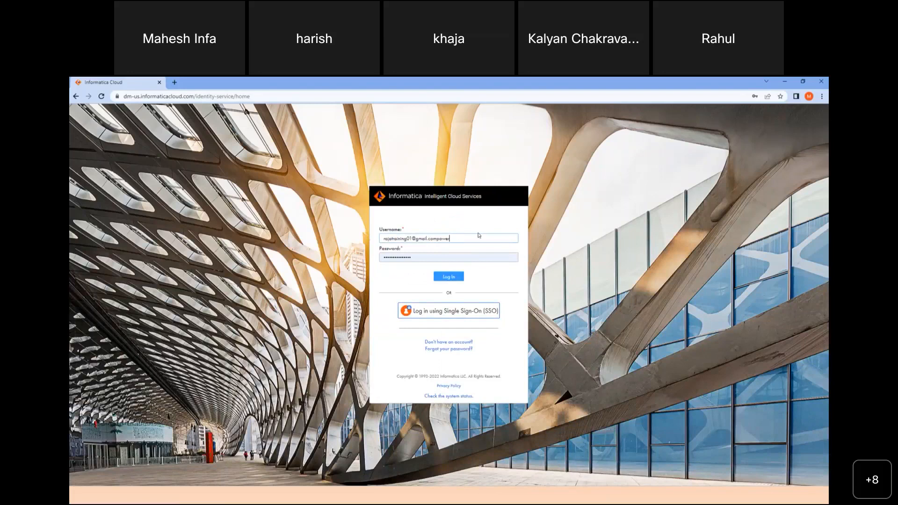
Remove the stray text "power" from the end of the username and log in to Informatica Intelligent Cloud Services
click(449, 277)
key(BackSpace)
key(BackSpace)
key(BackSpace)
key(BackSpace)
key(BackSpace)
click(448, 277)
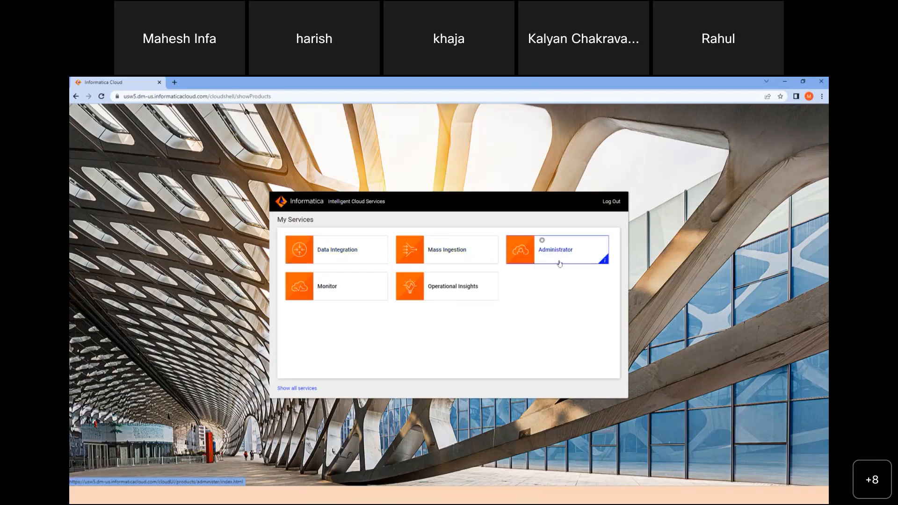
Examine the full catalog of common, data quality and governance, and integration services, and return to My Services
click(298, 389)
scroll(420, 340, down, 2)
scroll(420, 340, down, 4)
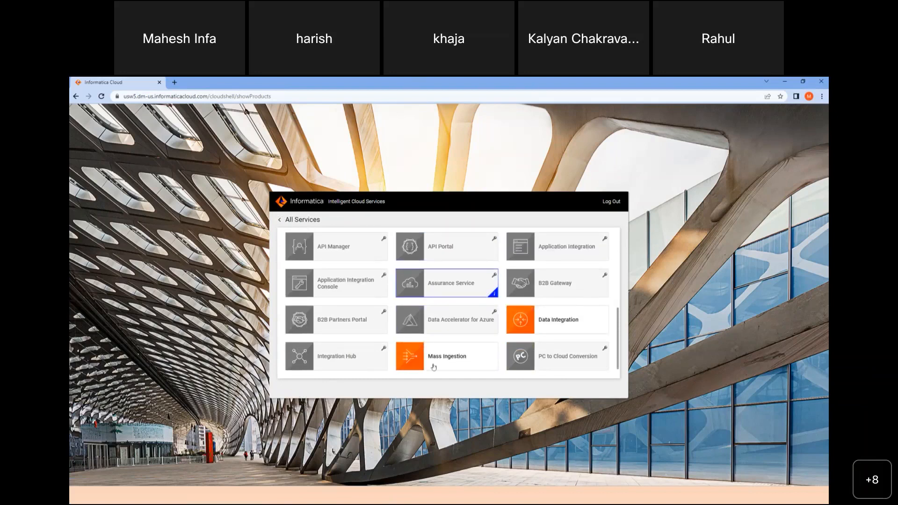
scroll(434, 368, up, 6)
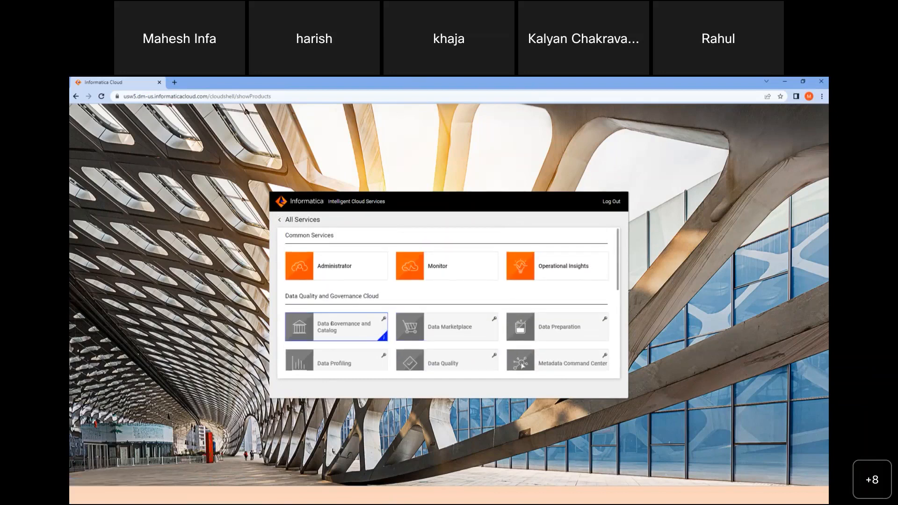
scroll(367, 302, down, 1)
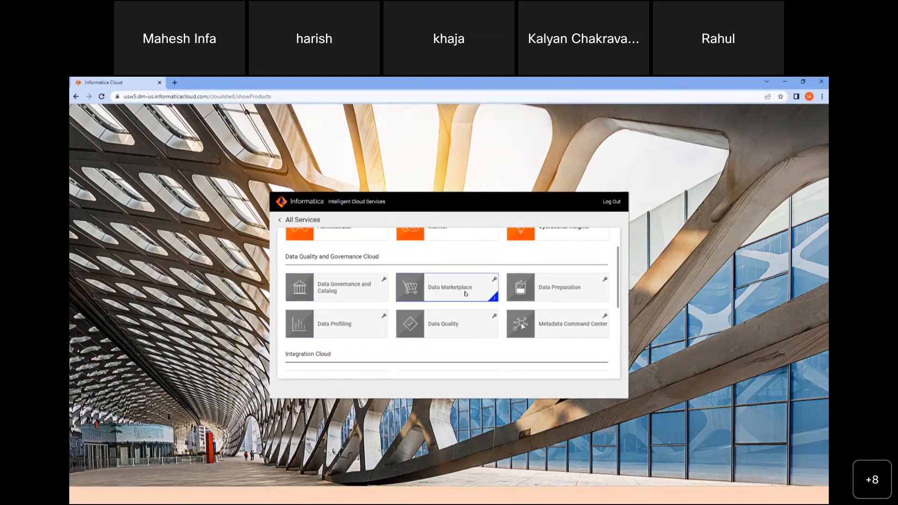
scroll(466, 293, down, 1)
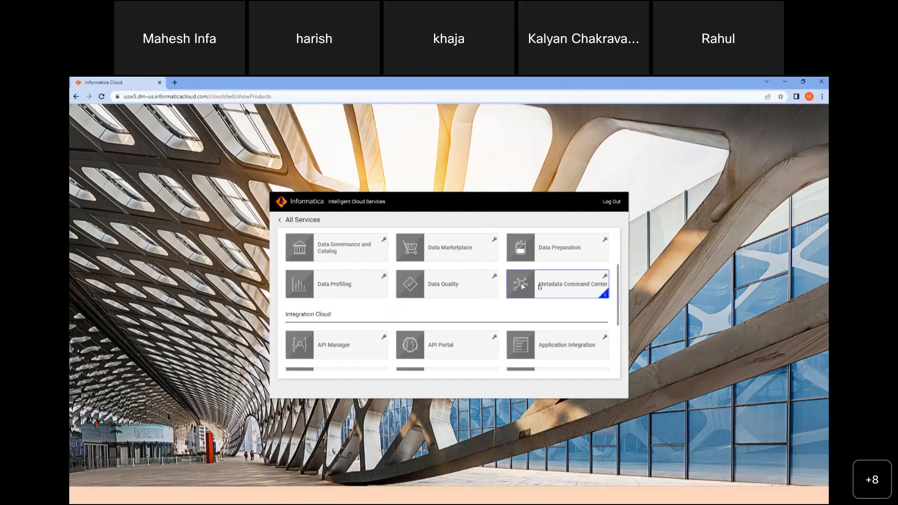
scroll(492, 288, down, 2)
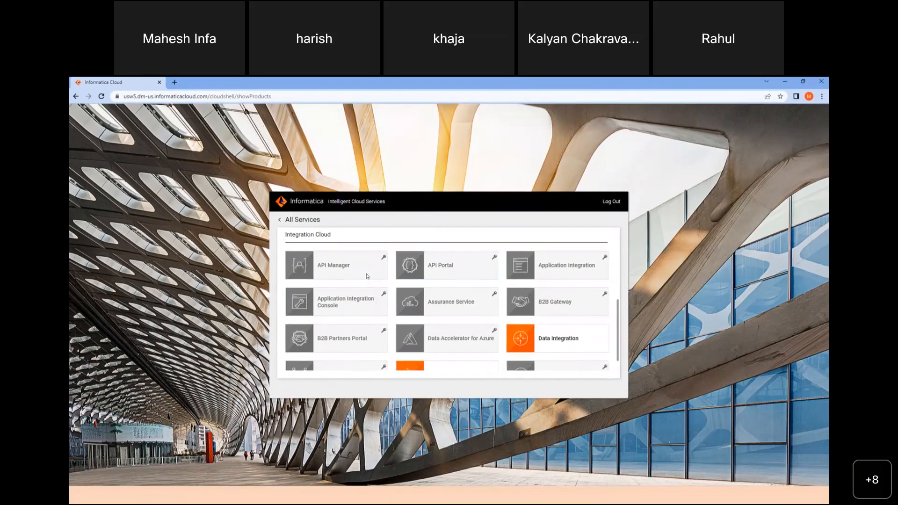
scroll(377, 287, down, 1)
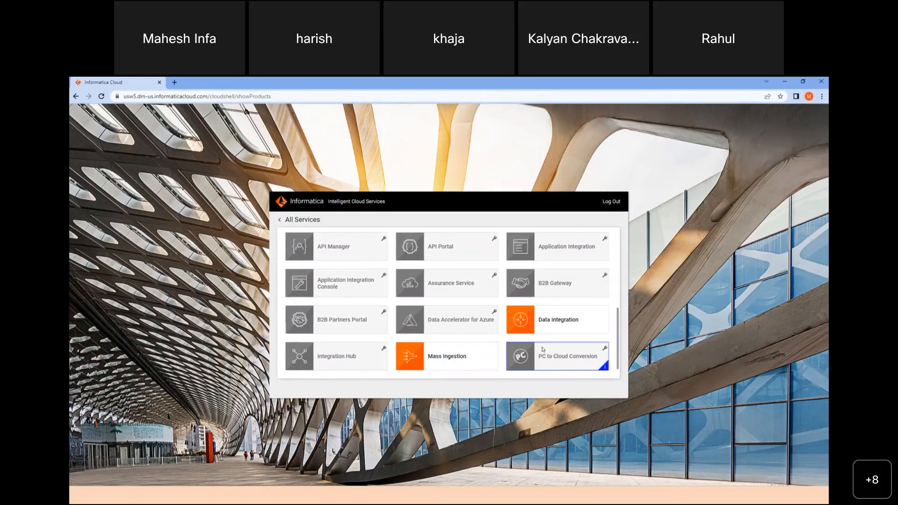
scroll(543, 349, up, 5)
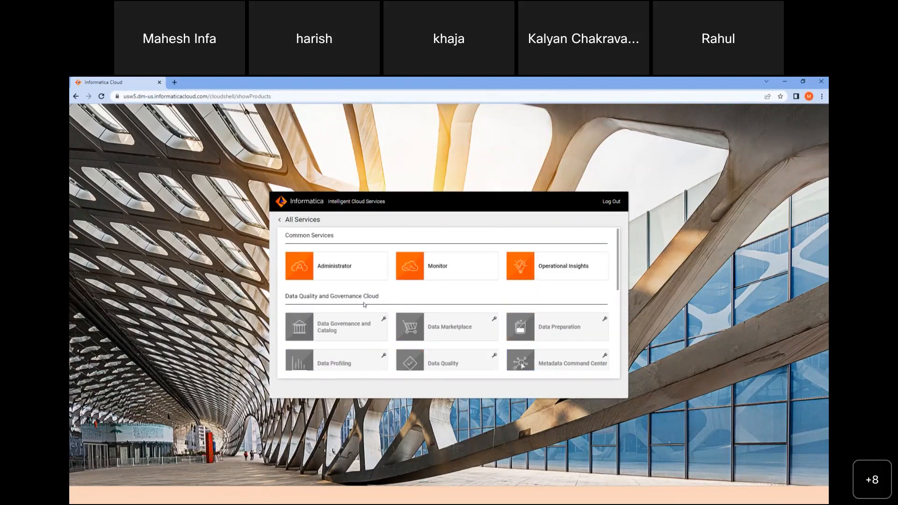
click(280, 219)
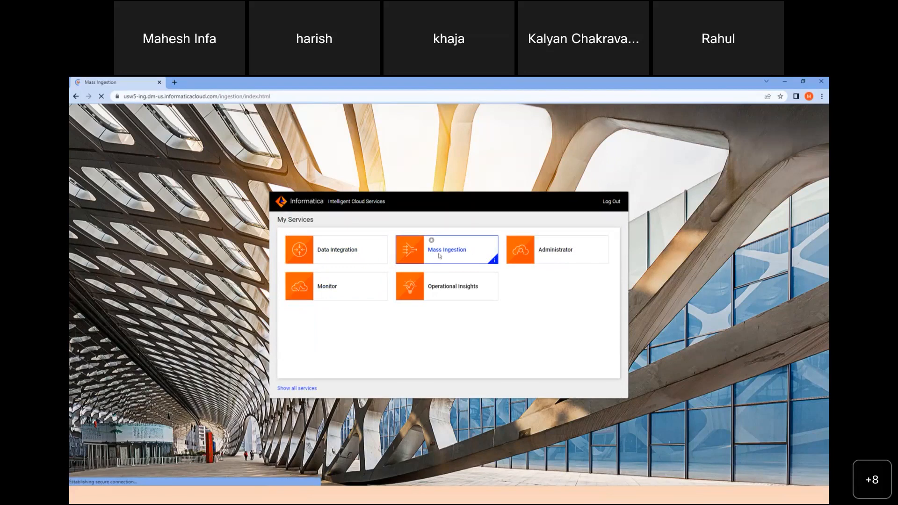
Open the Mass Ingestion service and view its navigation pane and service switcher
click(454, 252)
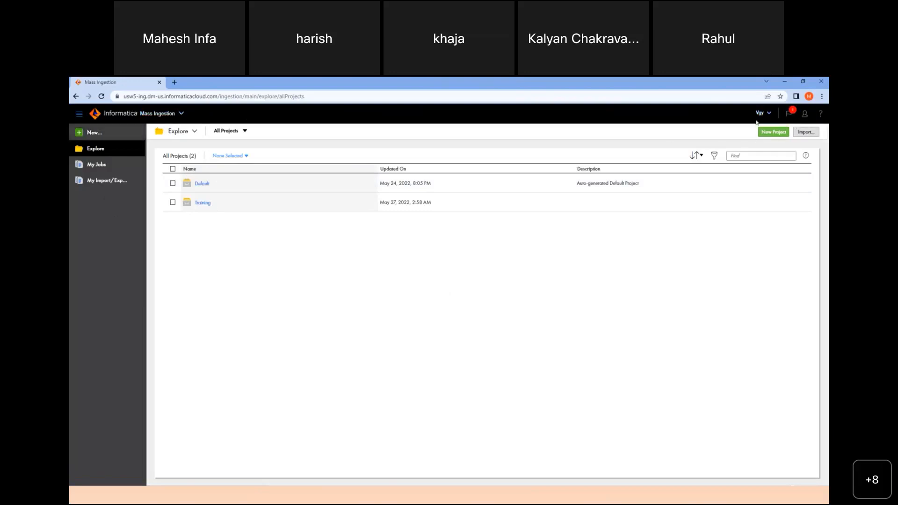
click(79, 115)
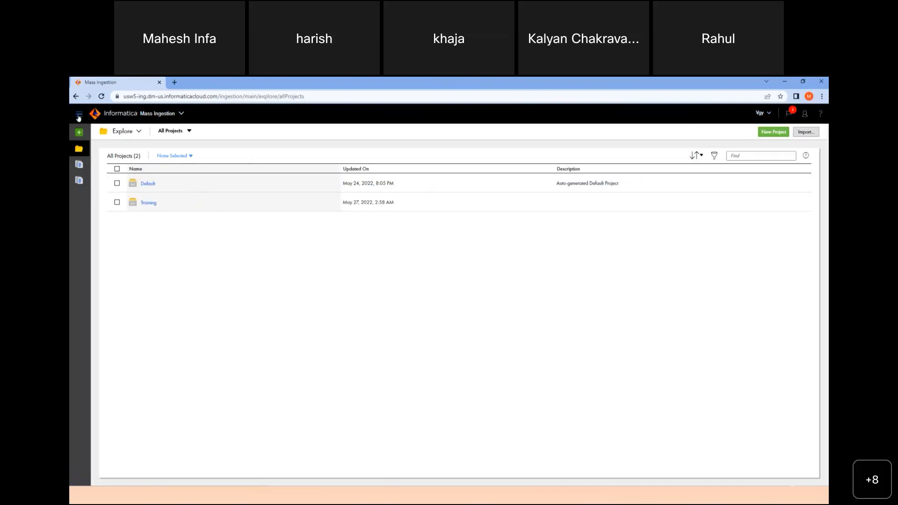
click(79, 115)
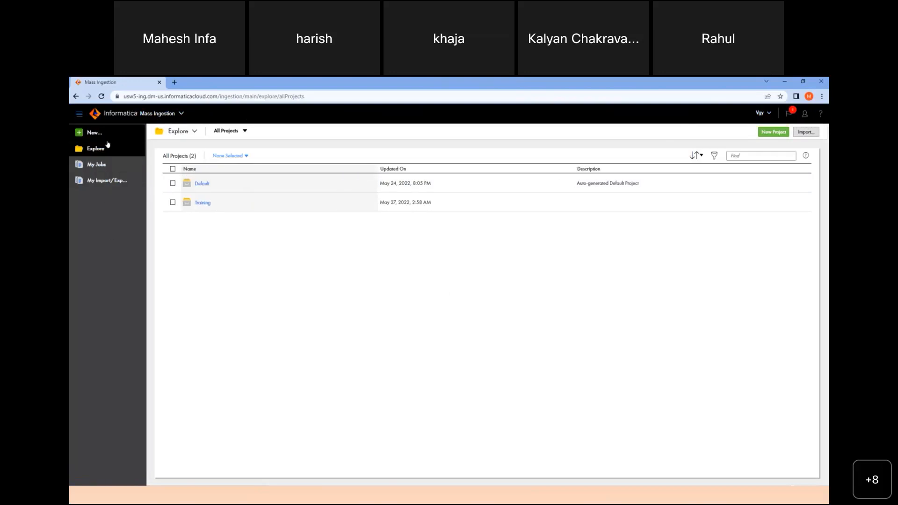
click(182, 113)
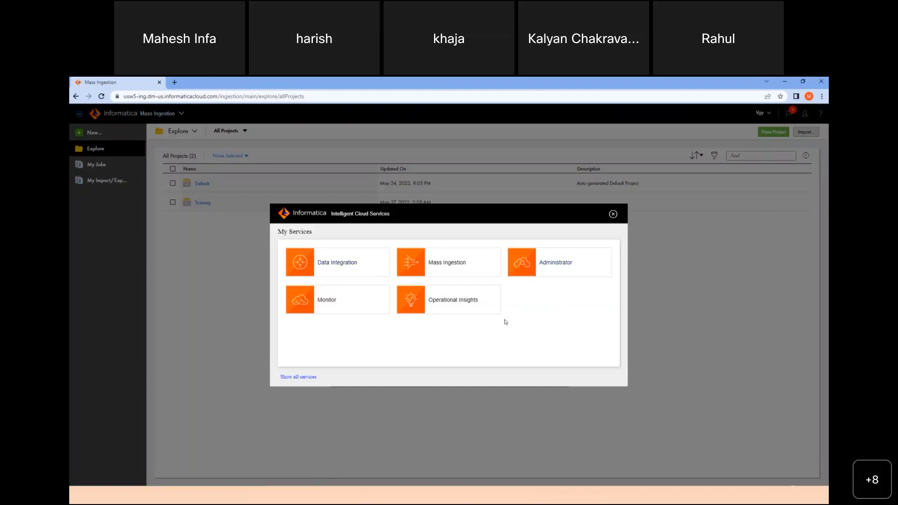
click(613, 215)
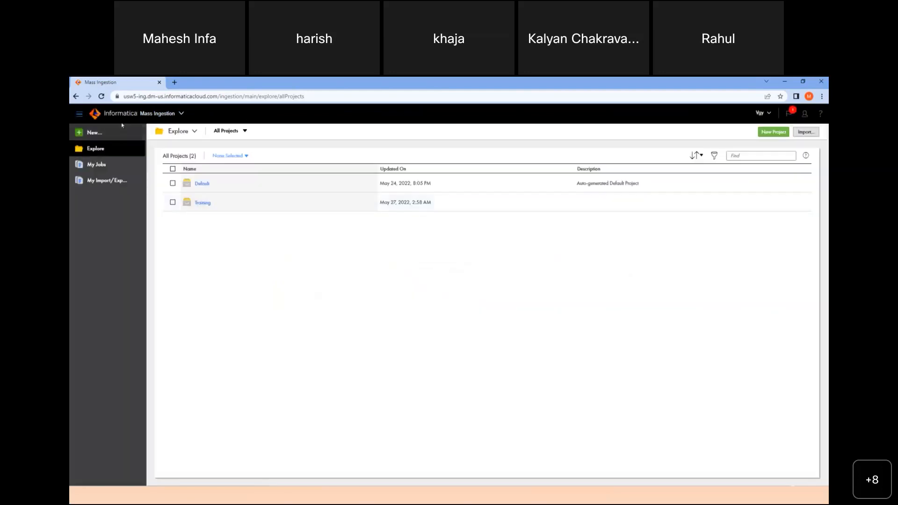
Open the Default project and create a new File Ingestion Task in it
click(208, 185)
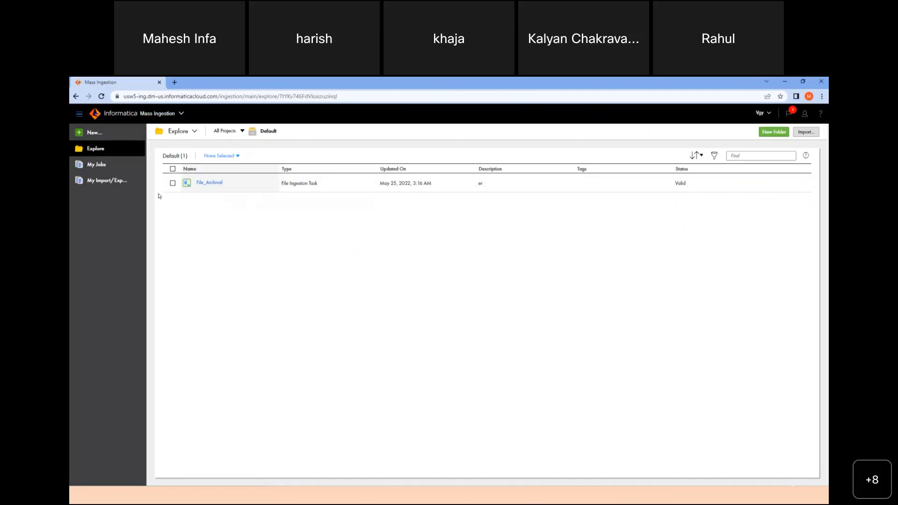
click(81, 134)
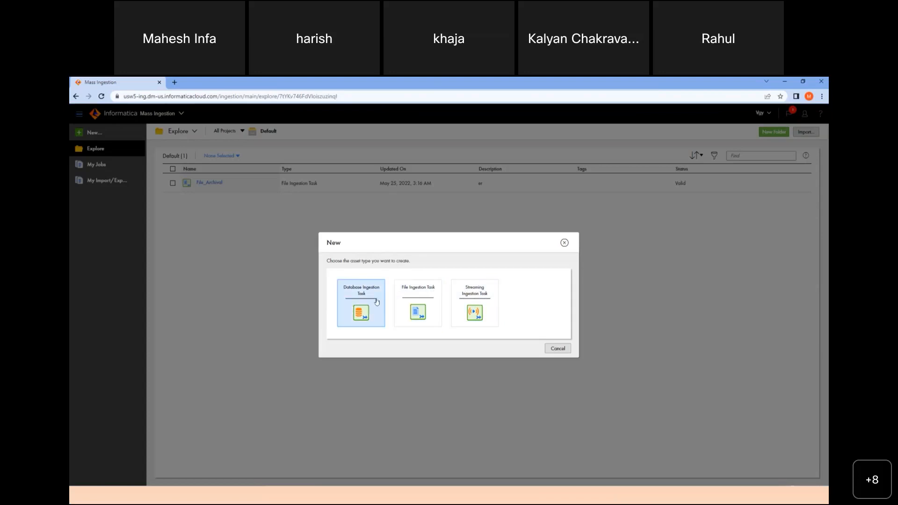
click(432, 297)
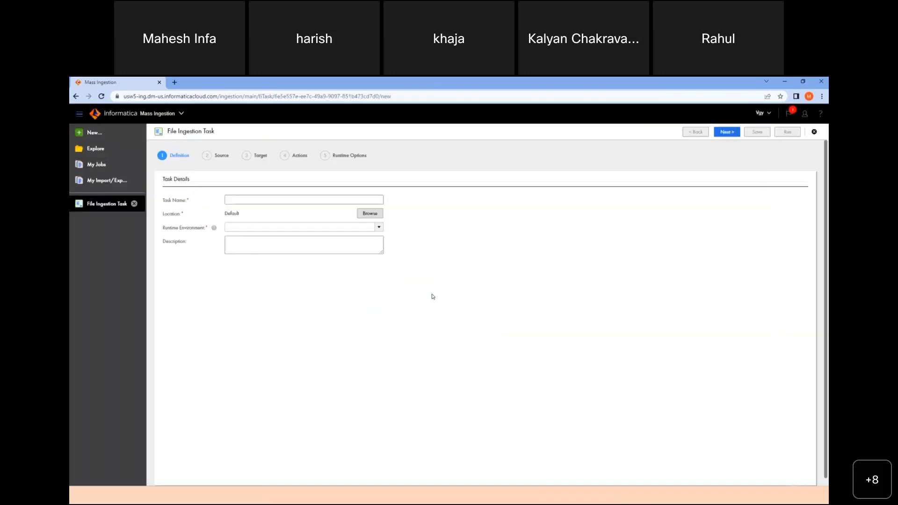
click(264, 197)
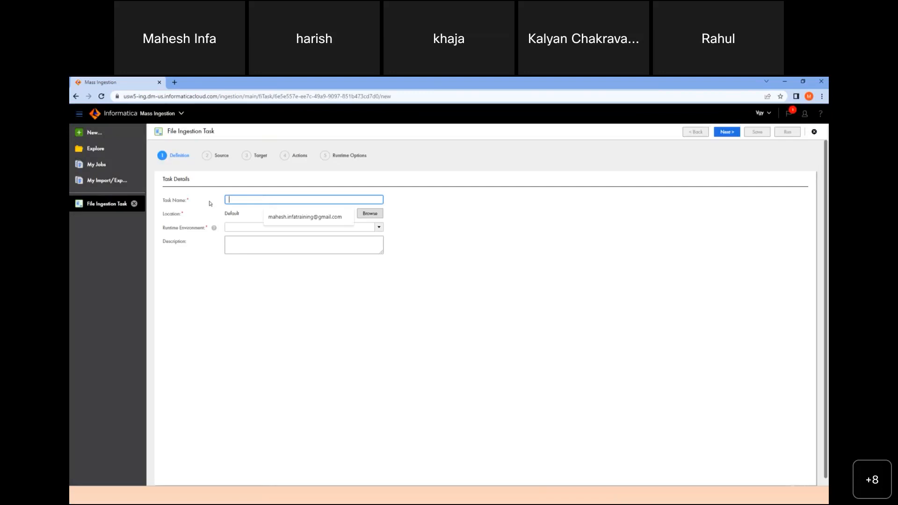
click(245, 229)
click(279, 200)
click(412, 205)
click(327, 204)
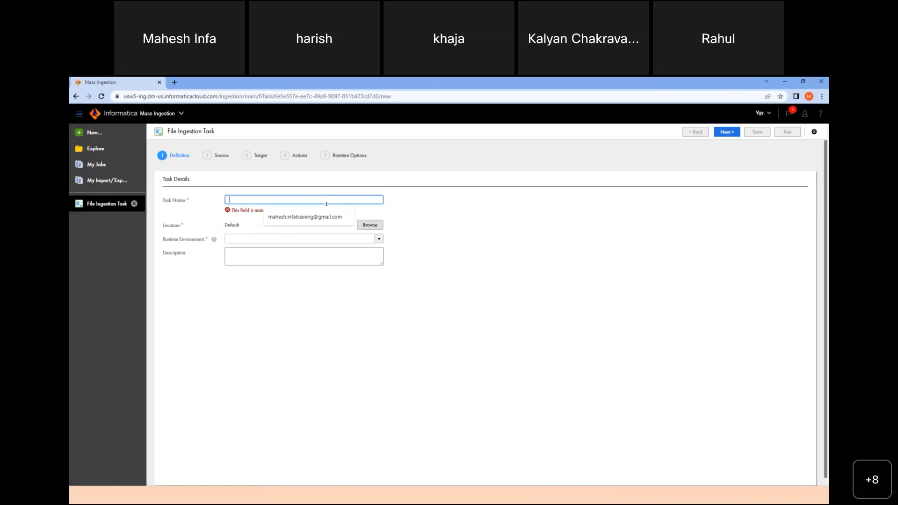
click(448, 207)
click(290, 201)
click(481, 205)
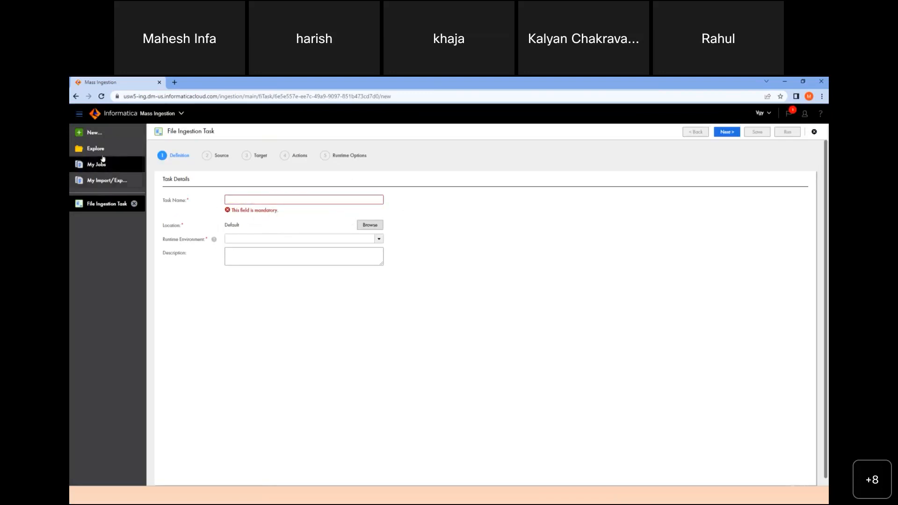
Return to the open file ingestion task and enter FIleIngestion_Task as its task name
click(97, 149)
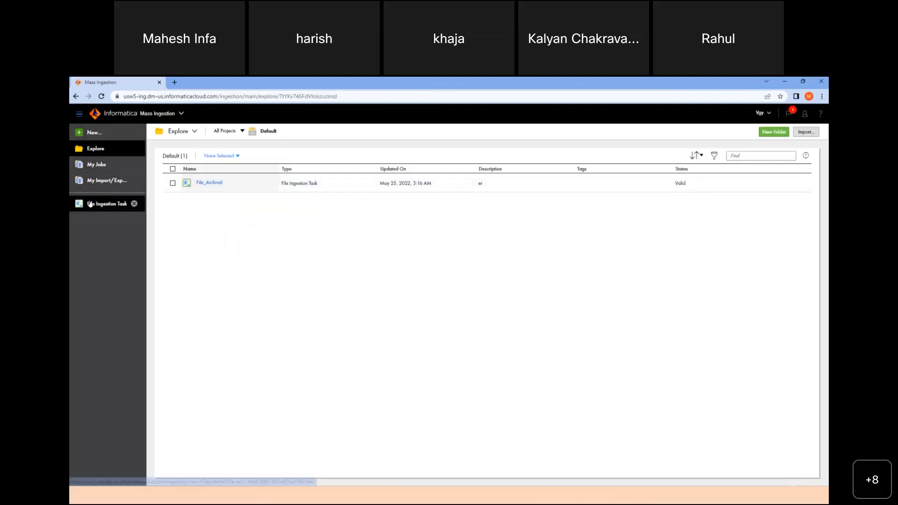
click(90, 205)
click(237, 196)
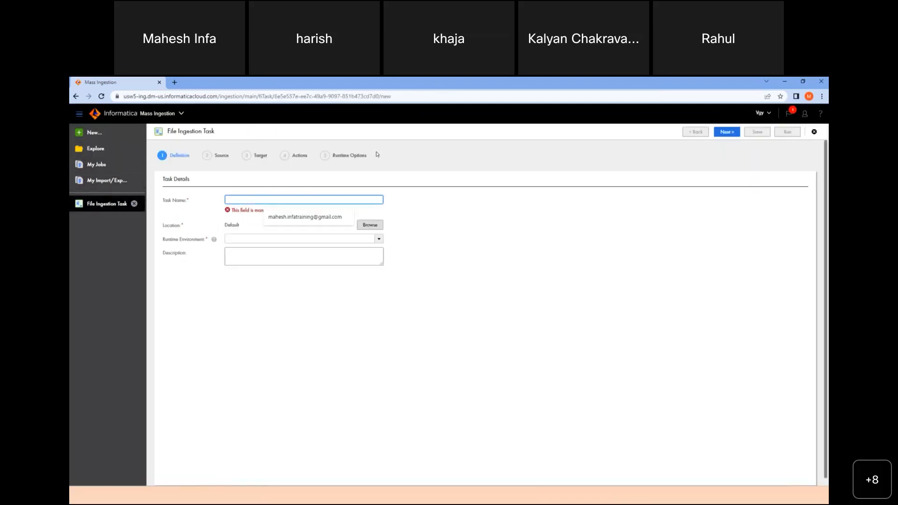
text(File)
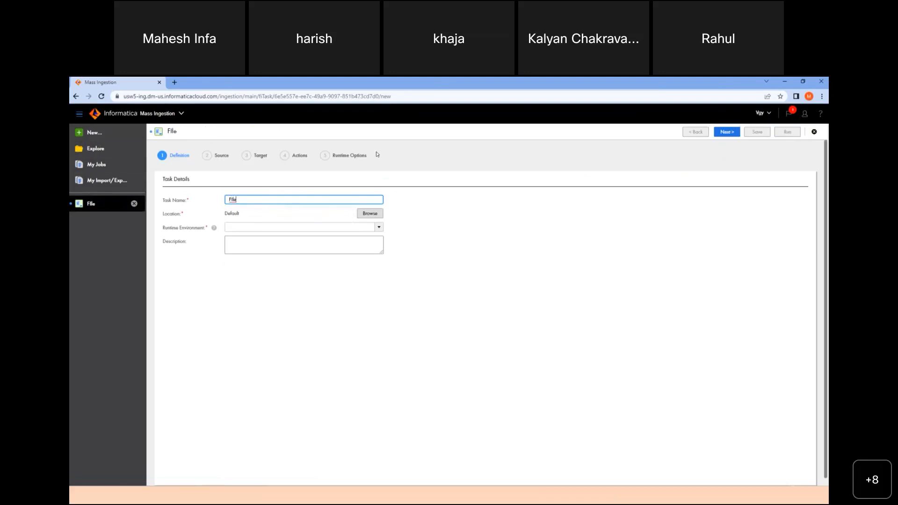
text(_)
text(ngestion)
text(_Task)
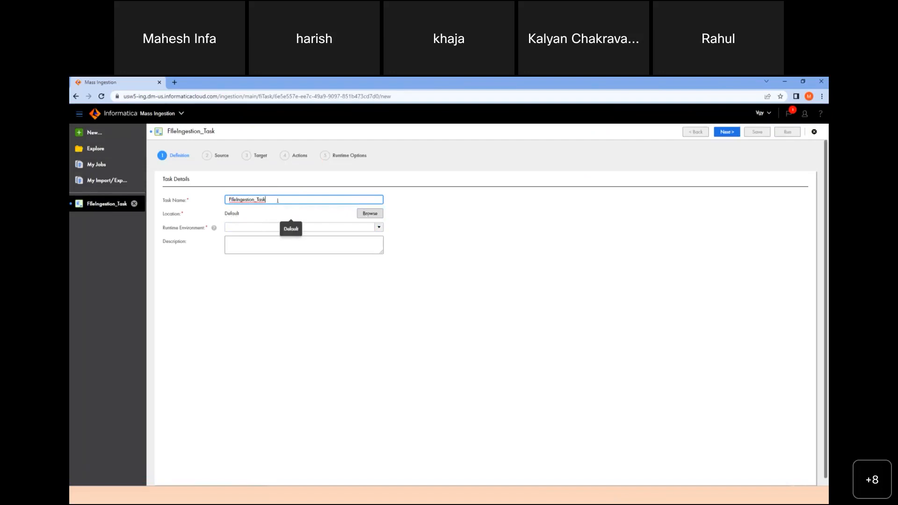
Correct the capitalization in the task name so that it reads FileIngestion_Task
key(ctrl+a)
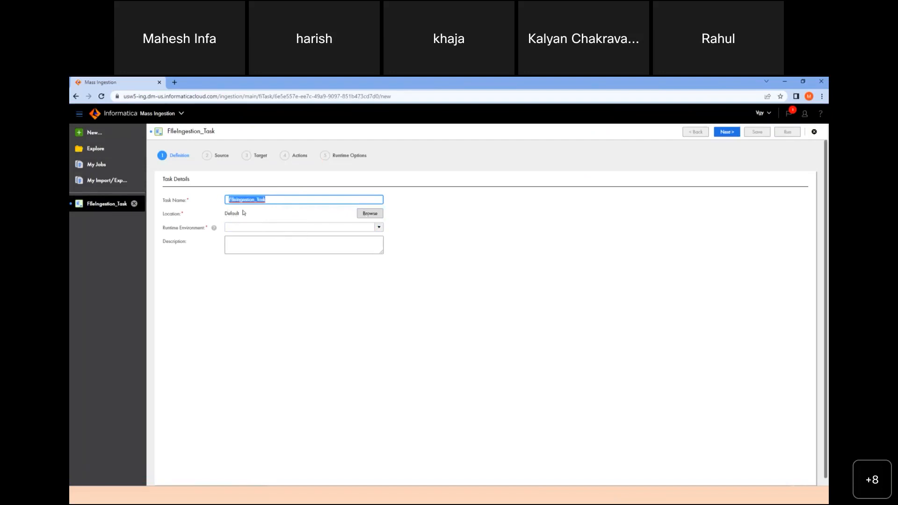
click(254, 201)
key(shift+Home)
text(File_)
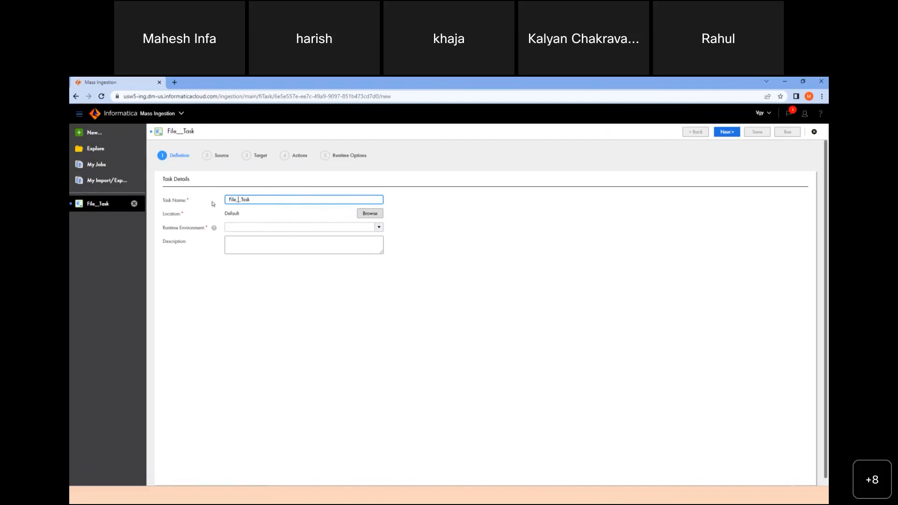
key(BackSpace)
text(Ingestion)
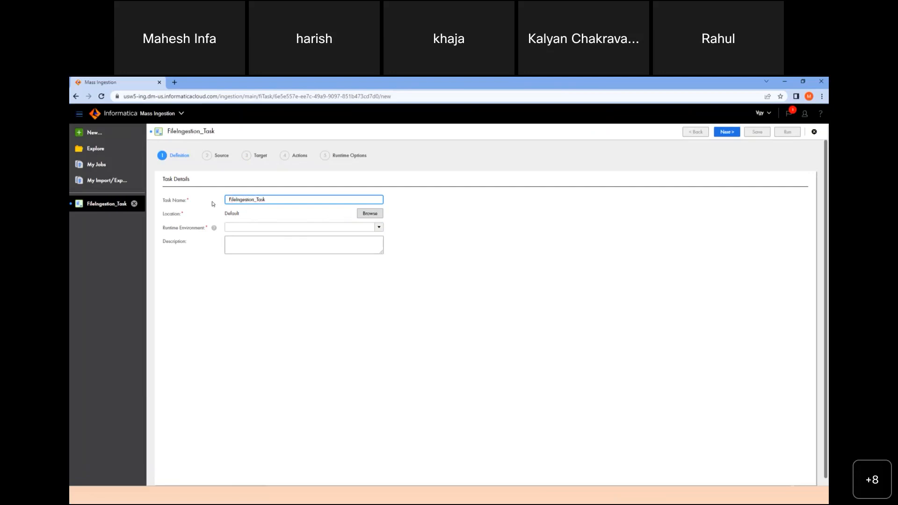
Set the task's location to the Default project, and check the other available project without changing the location
click(367, 213)
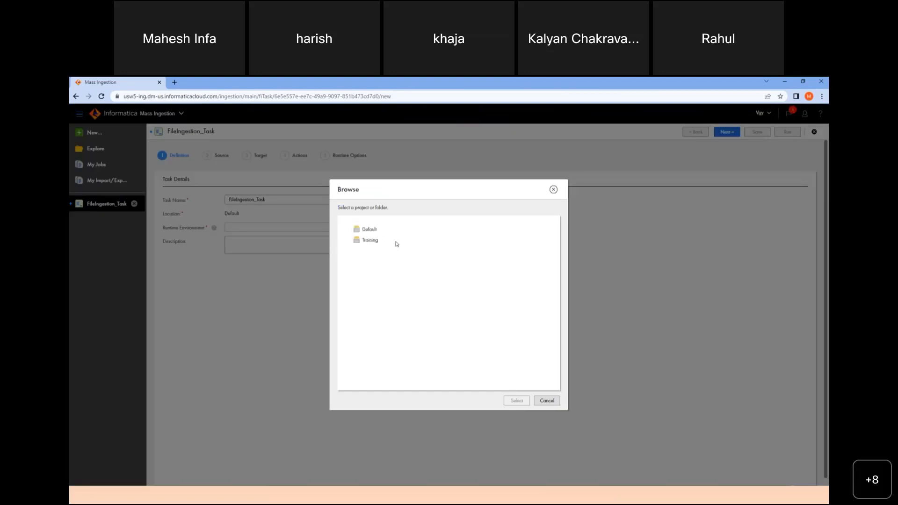
click(368, 229)
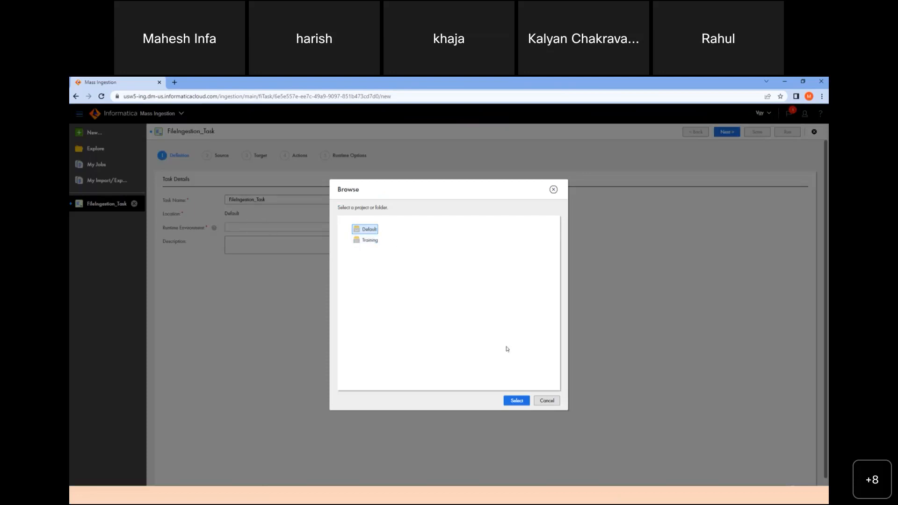
click(516, 404)
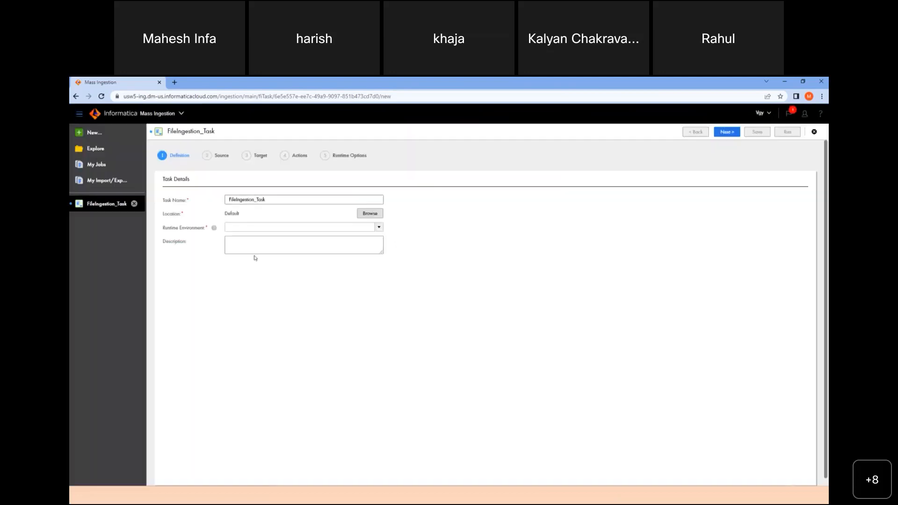
click(370, 214)
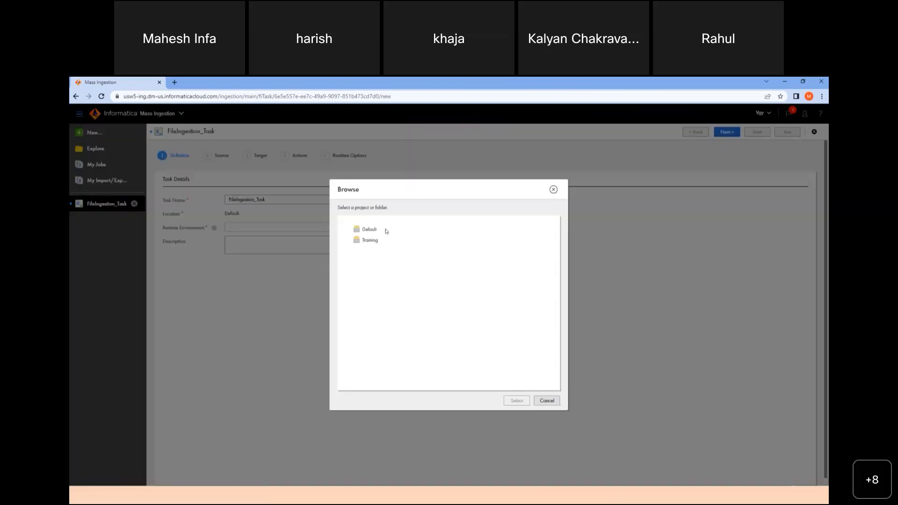
click(547, 402)
Set the runtime environment to LAPTOP-P76Q0EOB, leave the description empty, and proceed to the Source stage
click(380, 229)
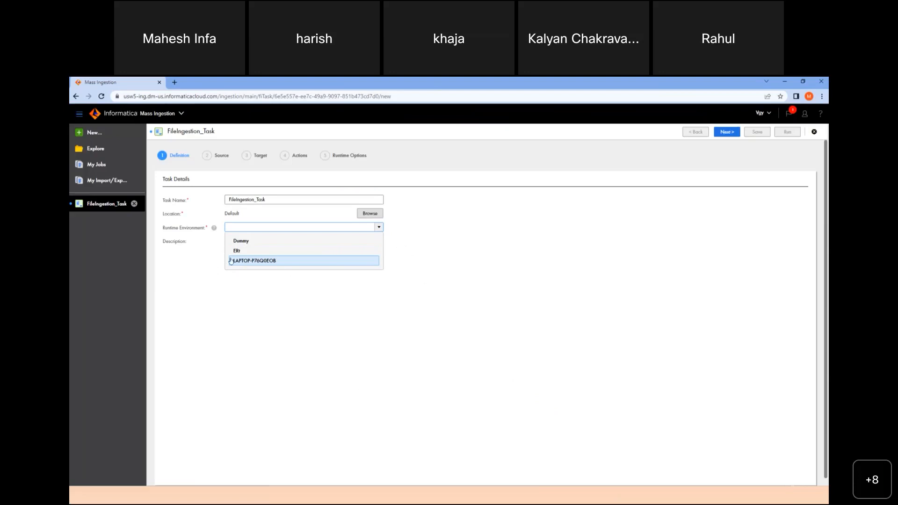
click(280, 262)
click(248, 242)
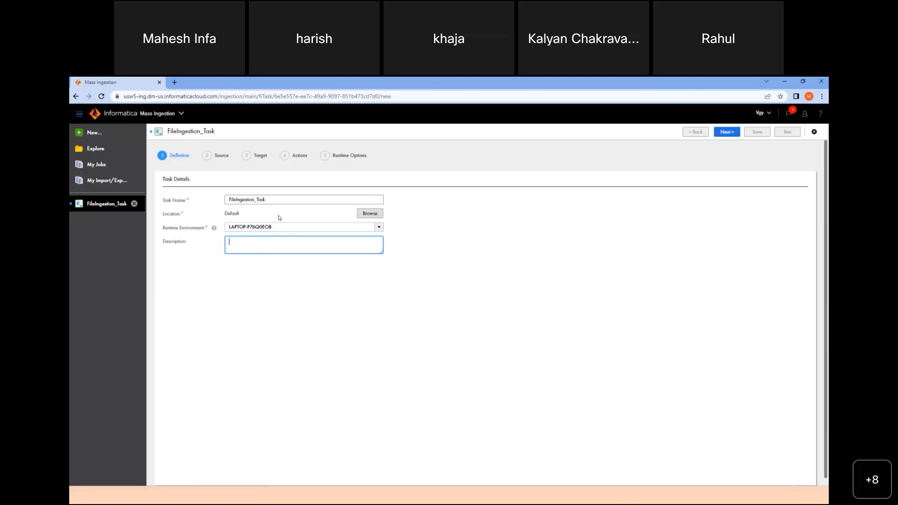
click(251, 228)
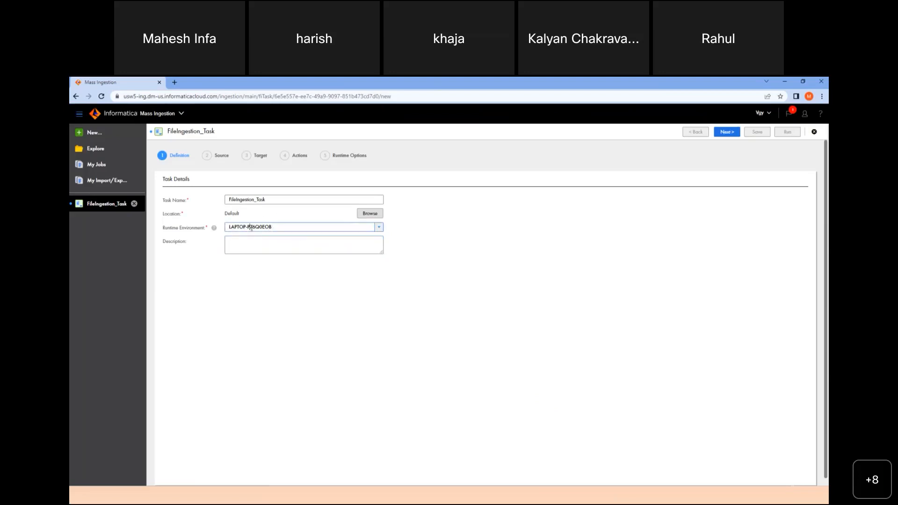
click(420, 235)
click(732, 132)
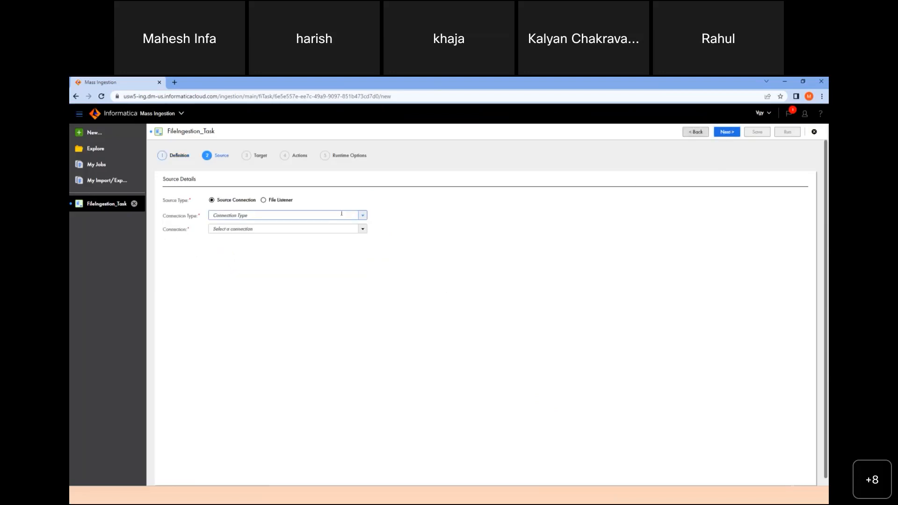
View the available source connection types and the File Listener source type, and return to Source Connection
click(362, 215)
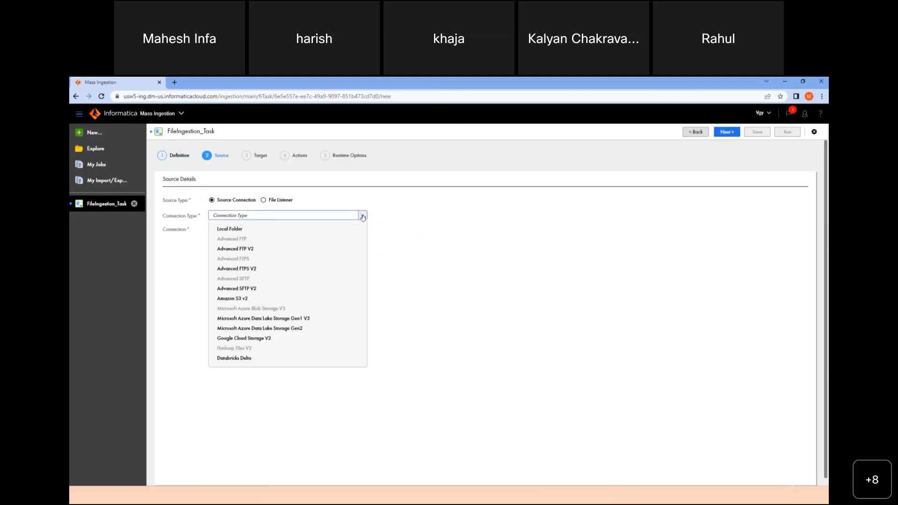
click(362, 216)
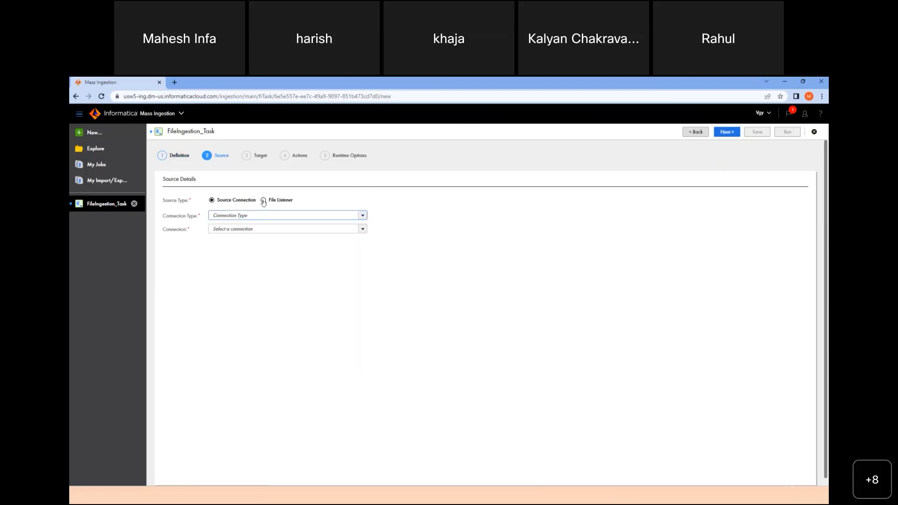
click(263, 201)
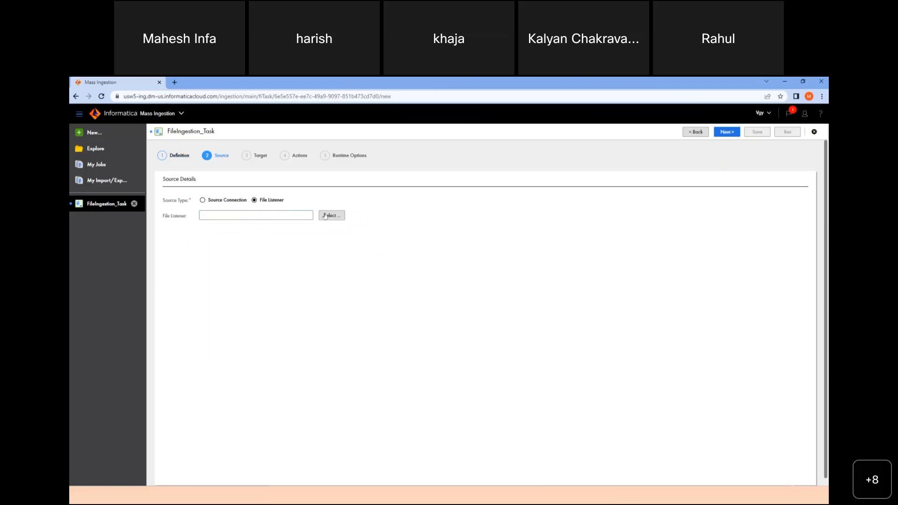
click(202, 201)
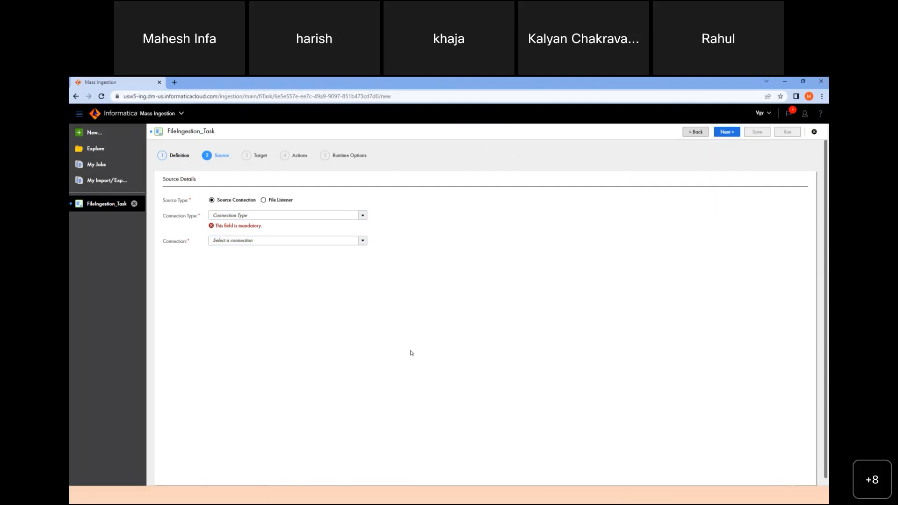
Set the source connection type to Local Folder and review the other connection types on offer
click(362, 216)
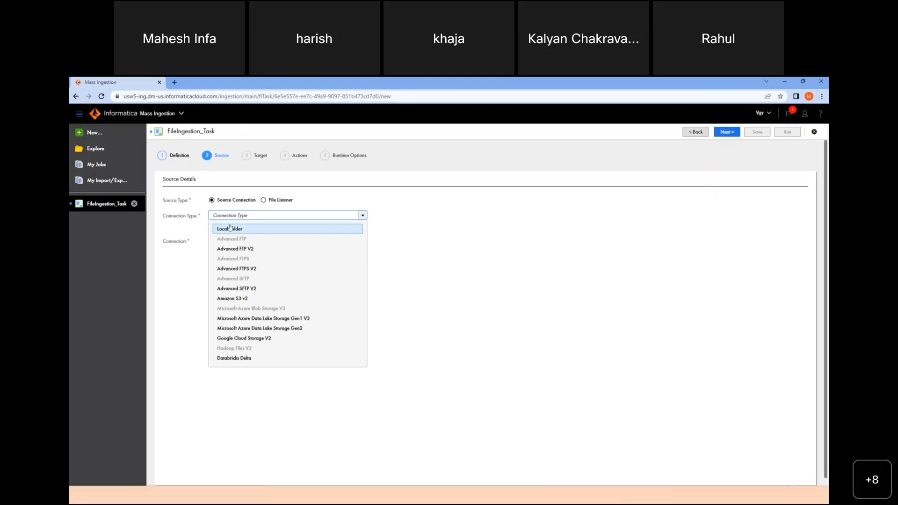
click(244, 231)
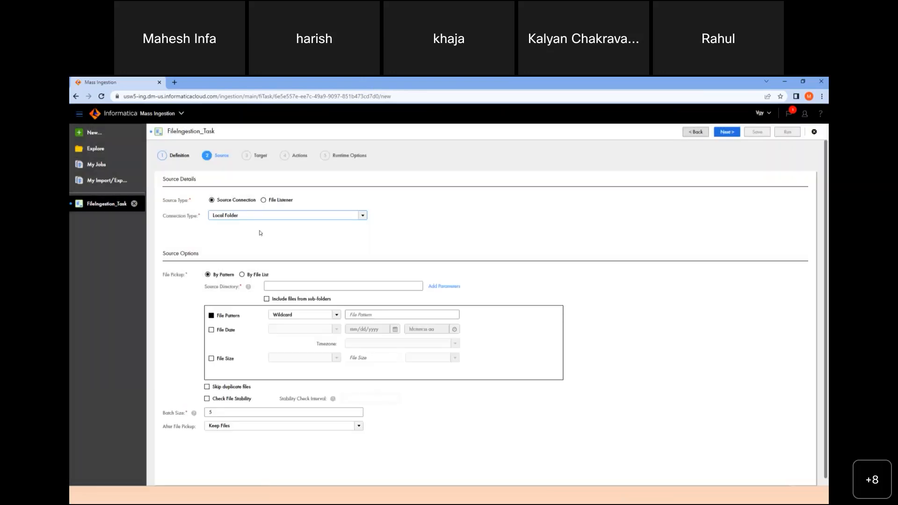
click(362, 216)
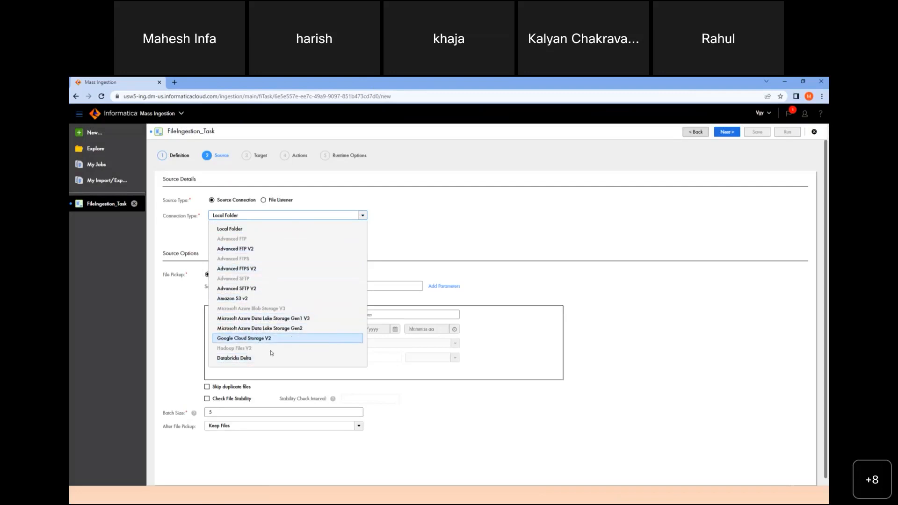
click(307, 228)
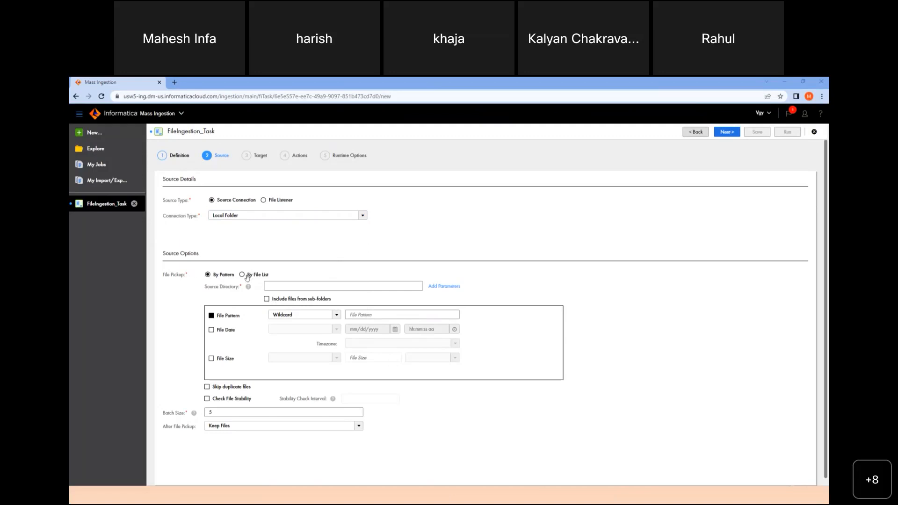
Compare the By Pattern and By File List pickup options, leaving File Pickup set to By File List with an empty source directory
click(242, 275)
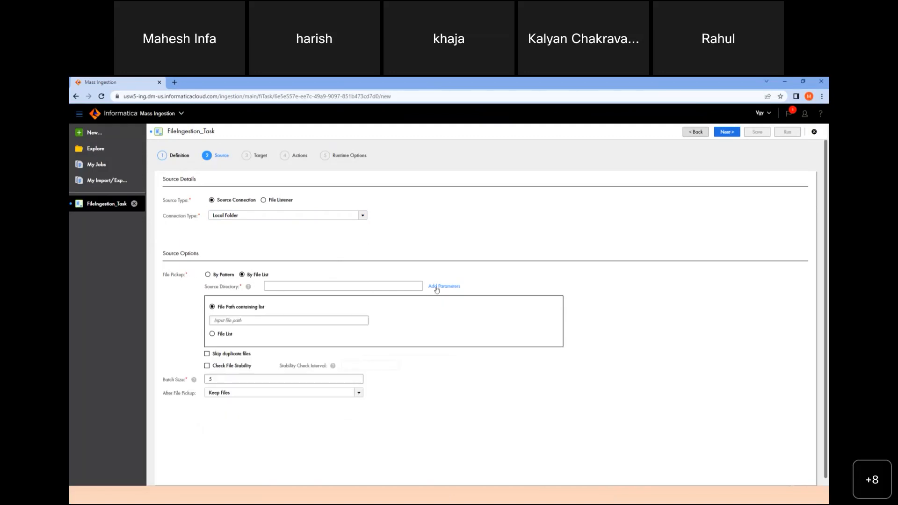
click(314, 289)
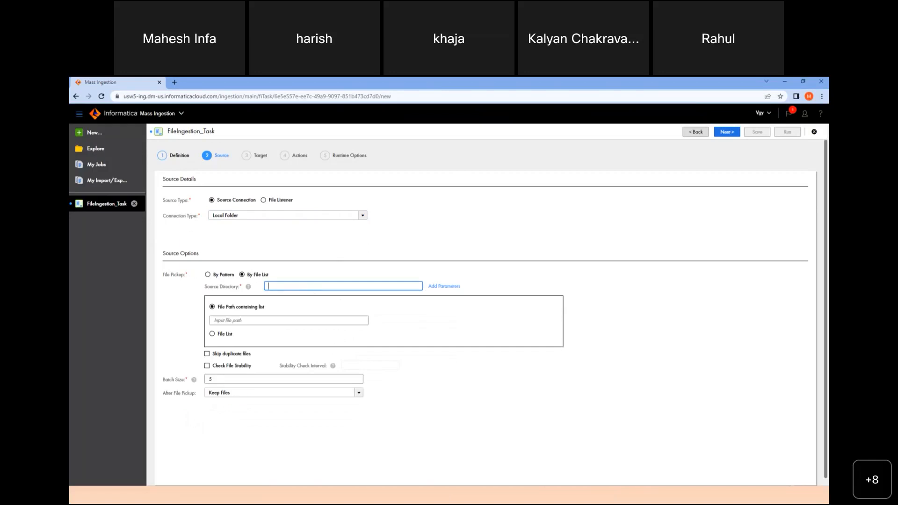
key(alt+Tab)
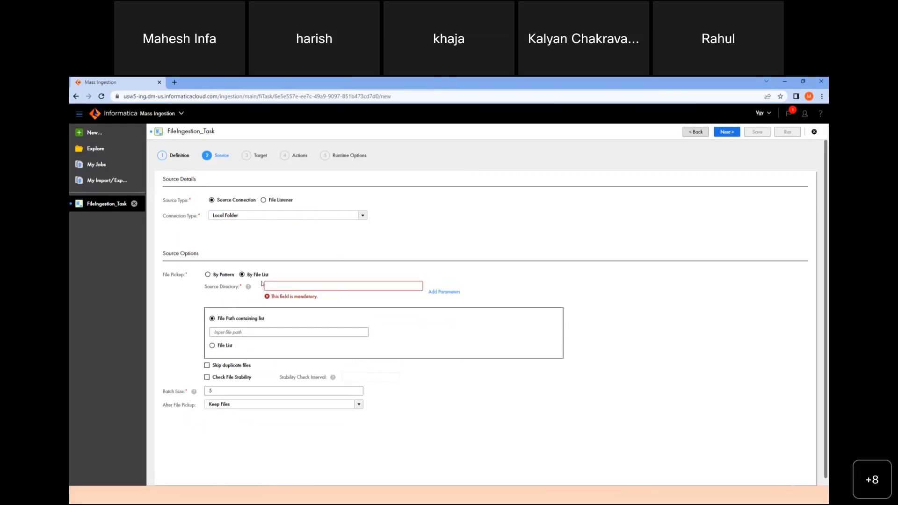
click(207, 274)
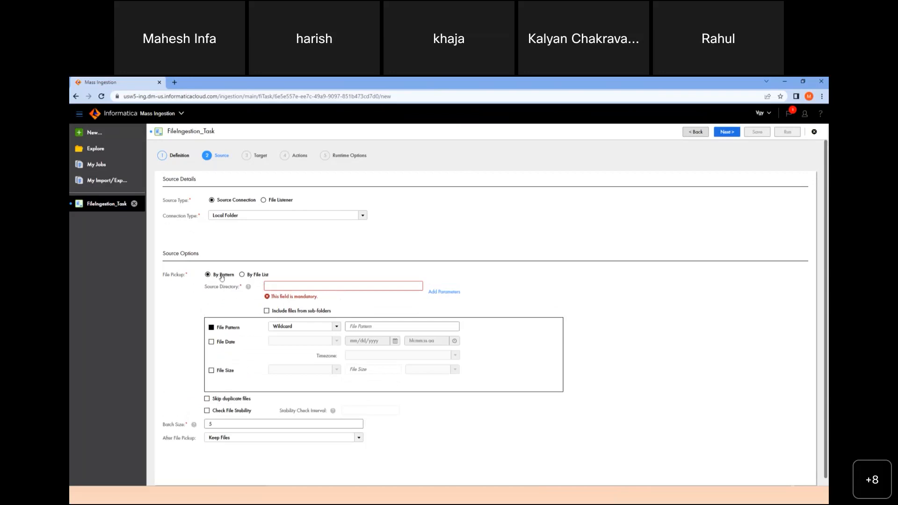
click(251, 277)
click(289, 285)
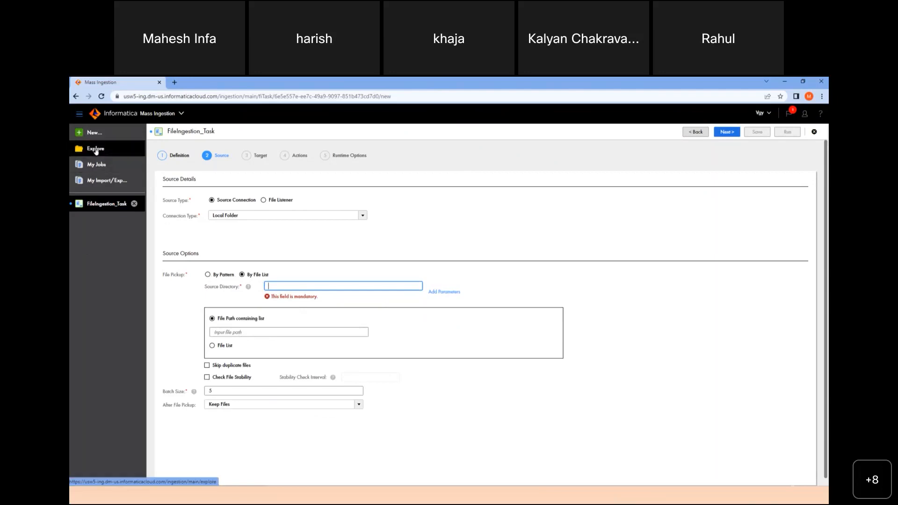
Open the existing File_Archival task from the Default project and review its task name and location
click(96, 148)
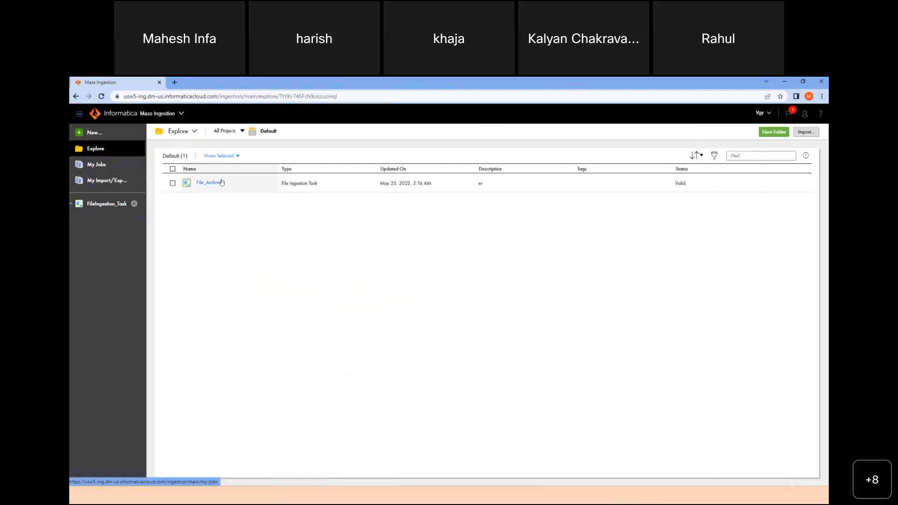
click(212, 182)
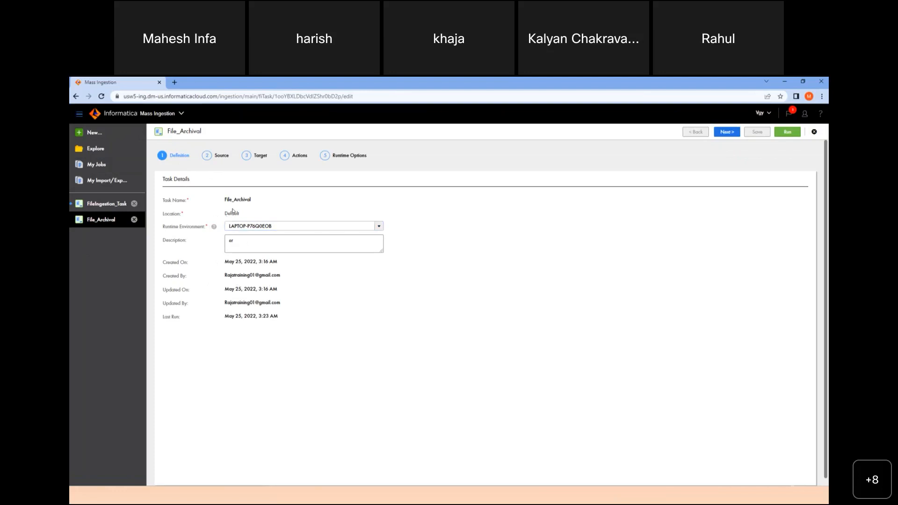
drag(224, 200, 261, 201)
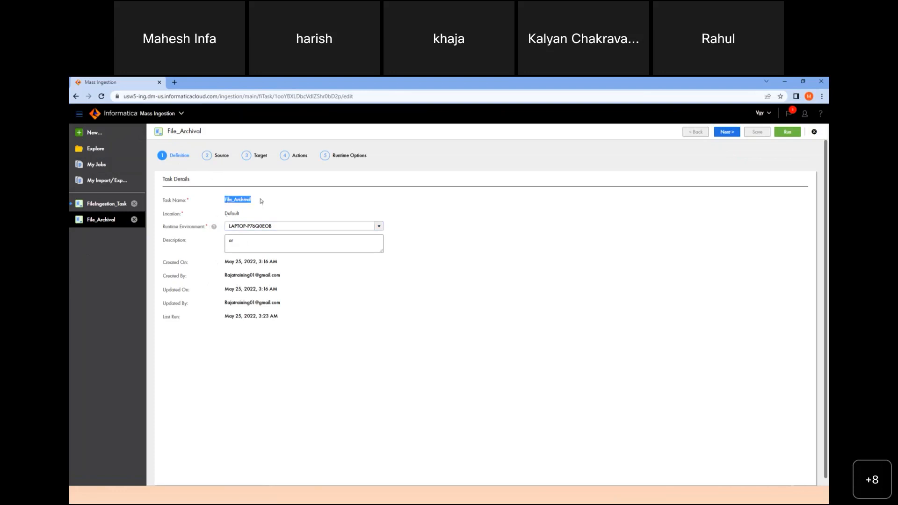
double_click(229, 214)
Open File_Archival's source settings and examine the source directory path used for file pickup
click(223, 158)
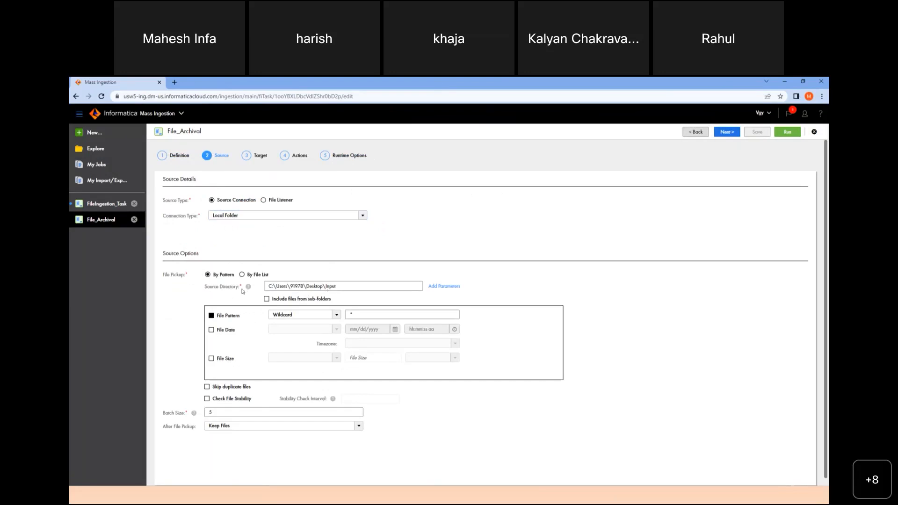
drag(355, 287, 256, 291)
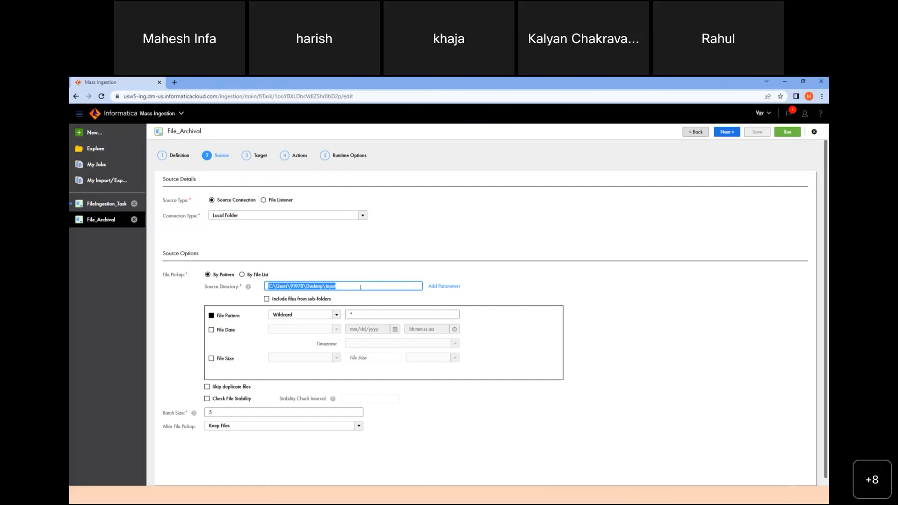
click(361, 287)
drag(306, 287, 258, 289)
Review the file pattern types on offer and the pattern value in File_Archival's source options, leaving the pattern type as Wildcard
click(369, 312)
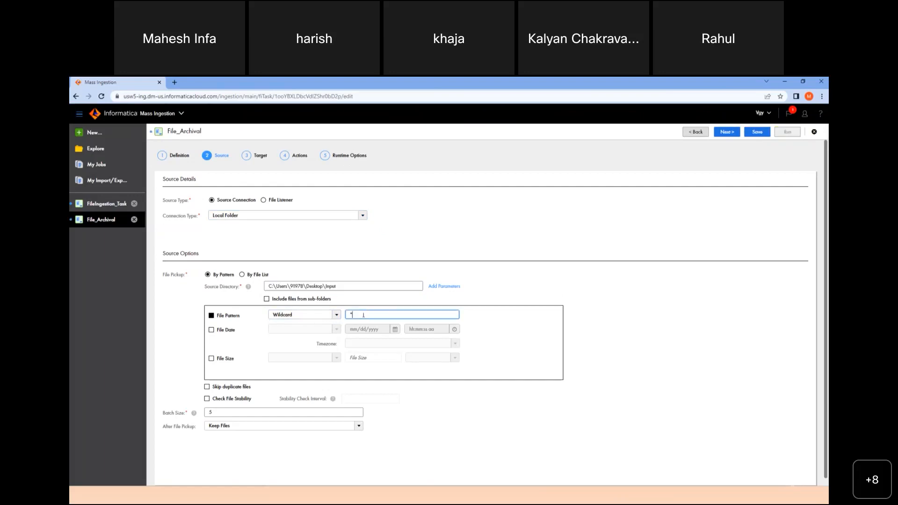
click(337, 315)
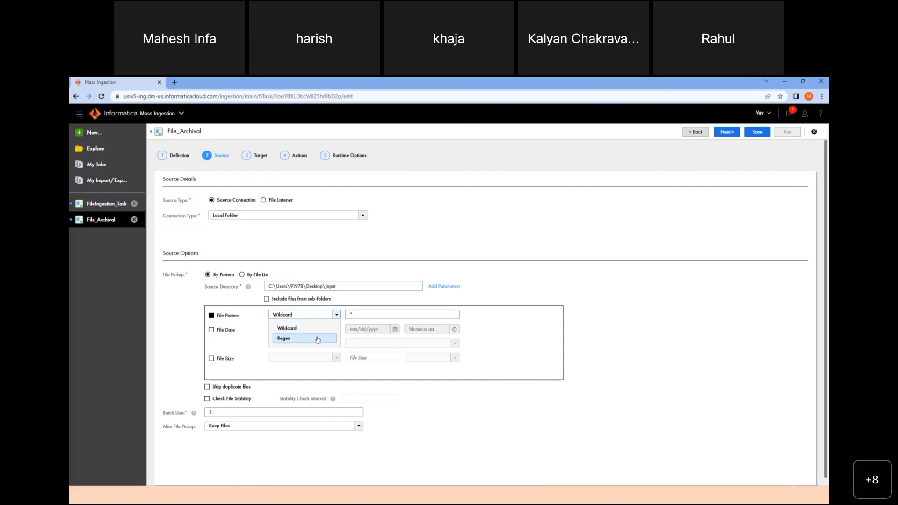
click(483, 309)
click(363, 313)
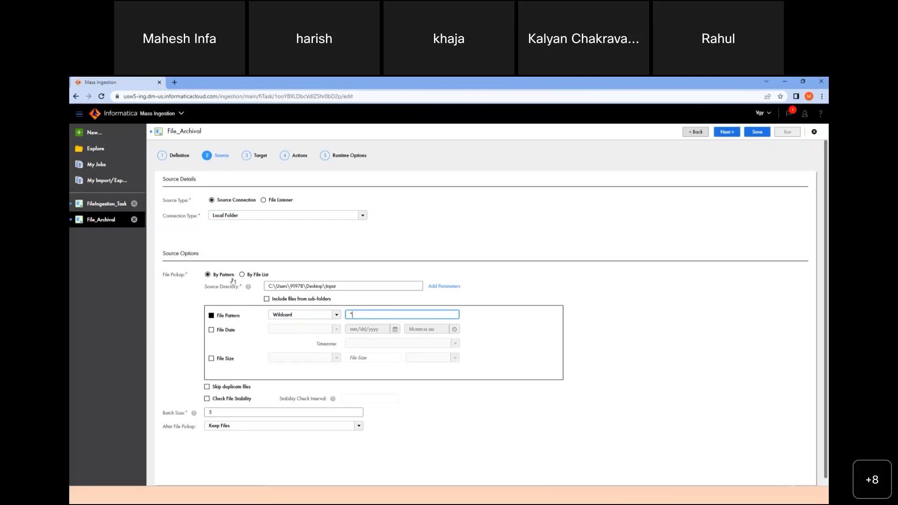
click(341, 288)
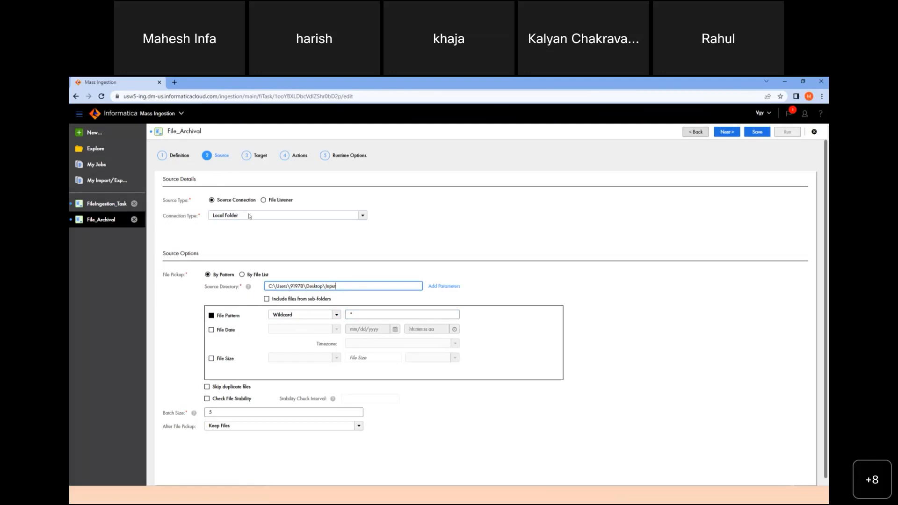
Open File_Archival's target settings, keep Local Folder as the connection type, and review the target directory
click(263, 160)
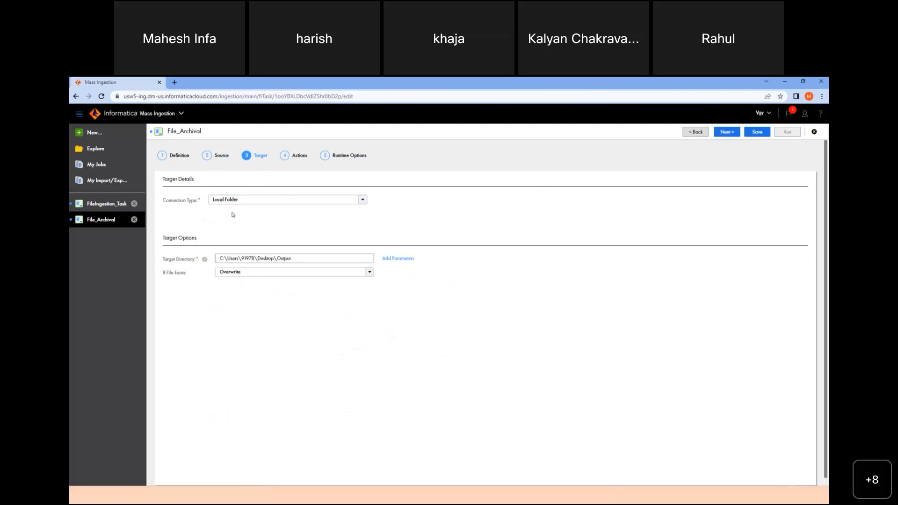
click(257, 201)
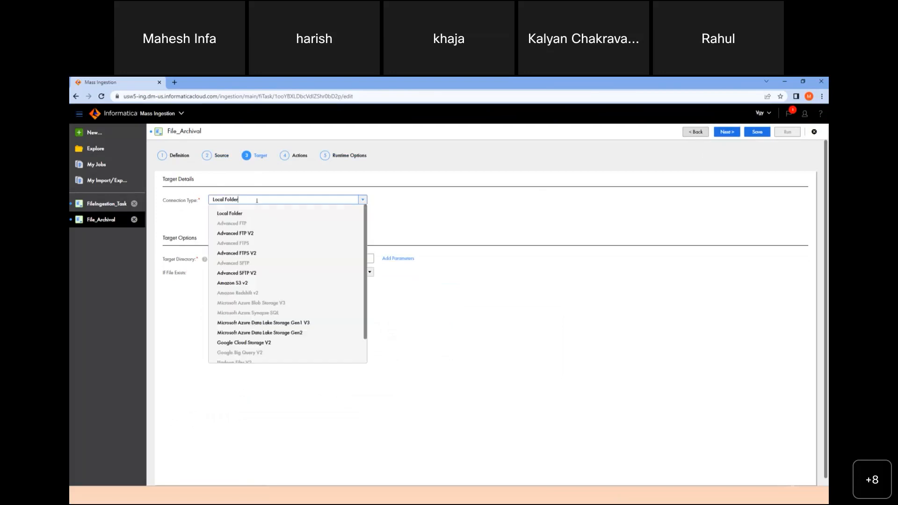
click(340, 214)
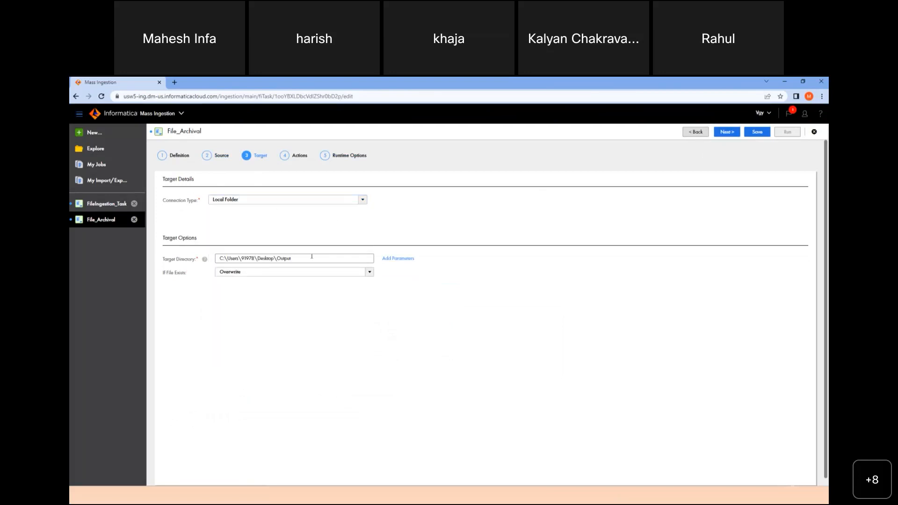
drag(310, 258, 209, 256)
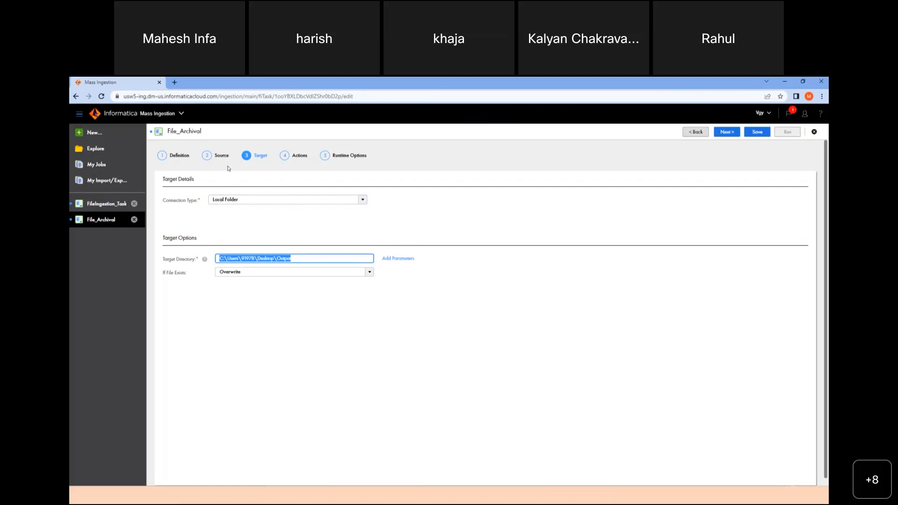
Compare the source directory with the target directory of File_Archival, focusing on the final folder name in each path
click(220, 157)
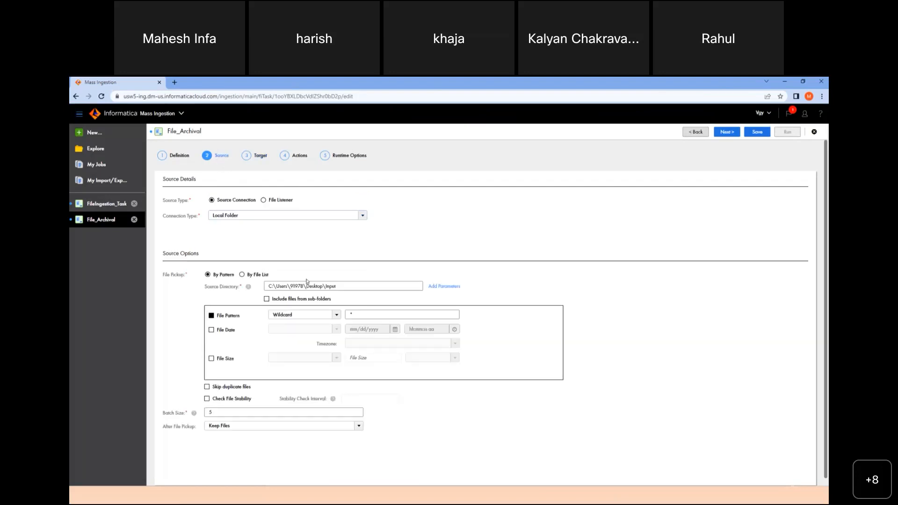
click(339, 286)
drag(340, 286, 248, 284)
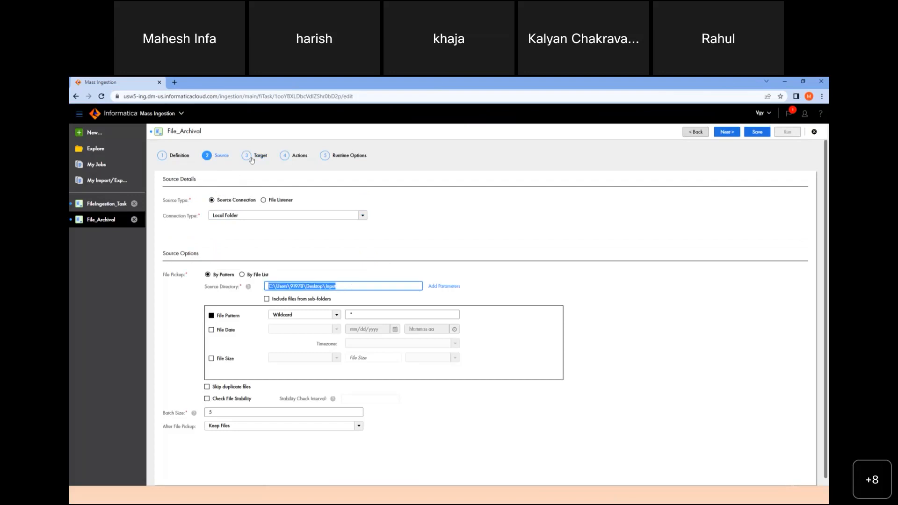
click(256, 157)
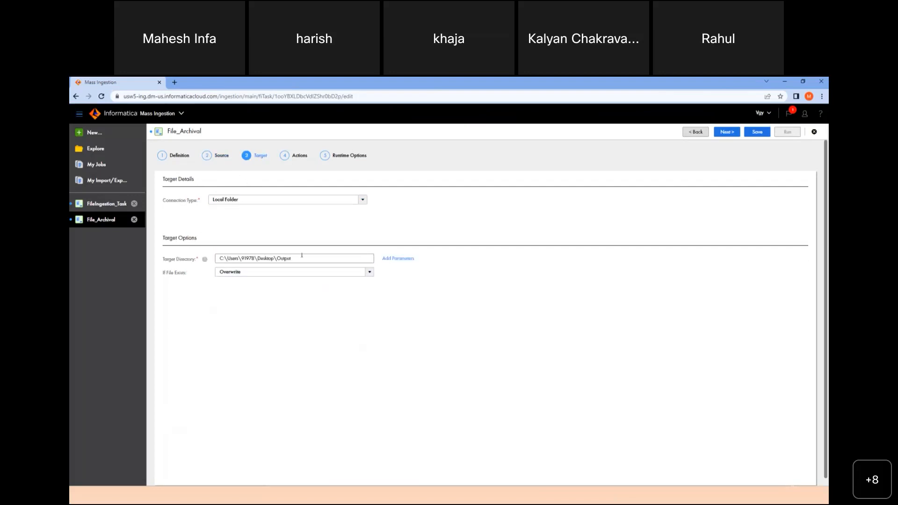
drag(278, 258, 299, 259)
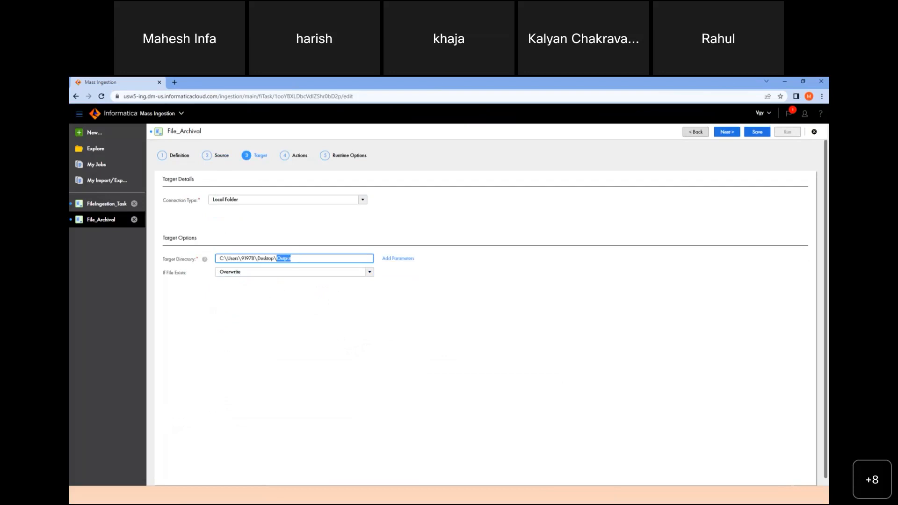
click(220, 156)
click(346, 285)
drag(345, 285, 327, 286)
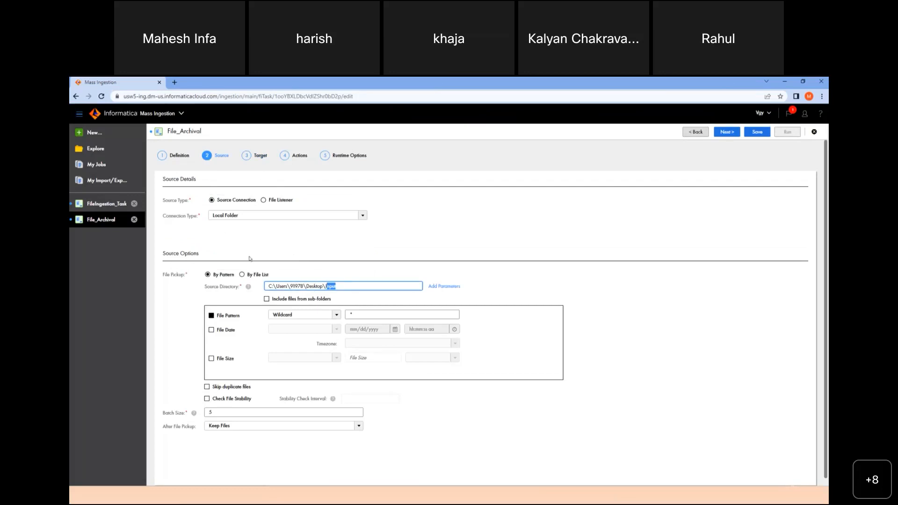
Examine the full list of target connection types for File_Archival, from Local Folder to Databricks Delta, without changing the selection
click(259, 157)
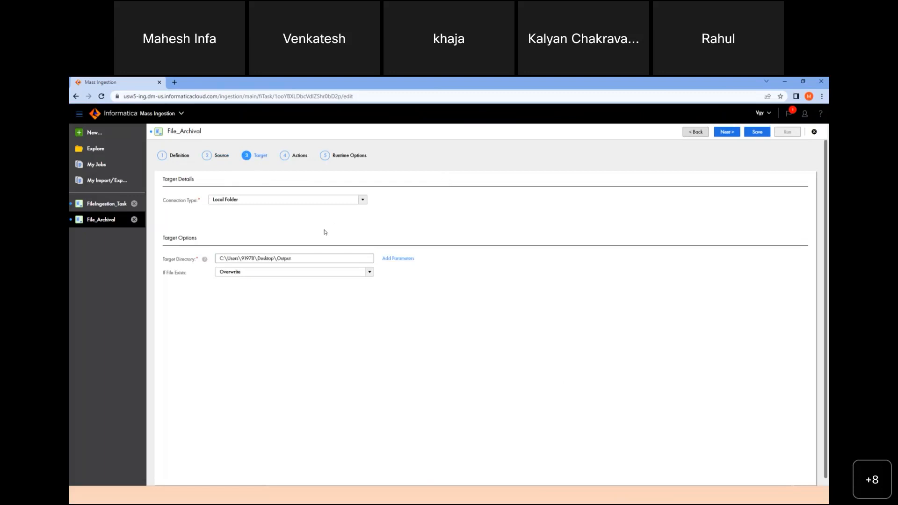
click(364, 200)
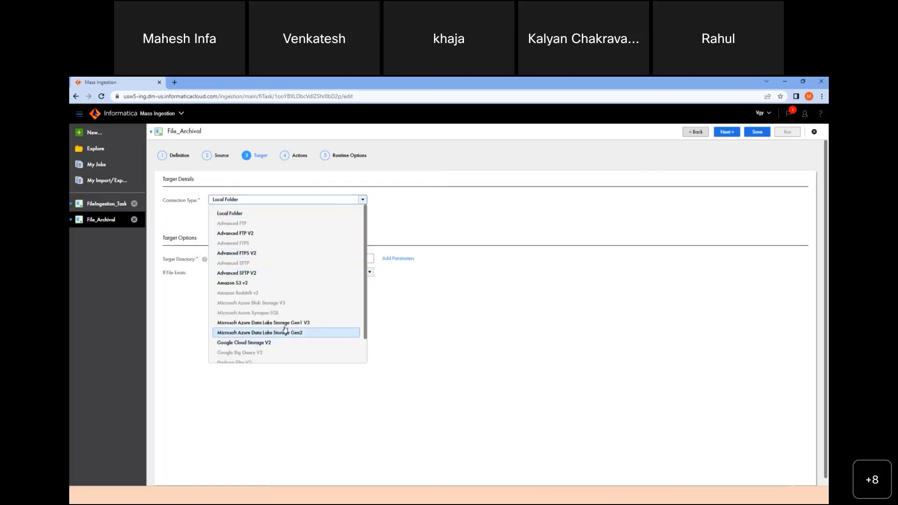
scroll(285, 333, down, 1)
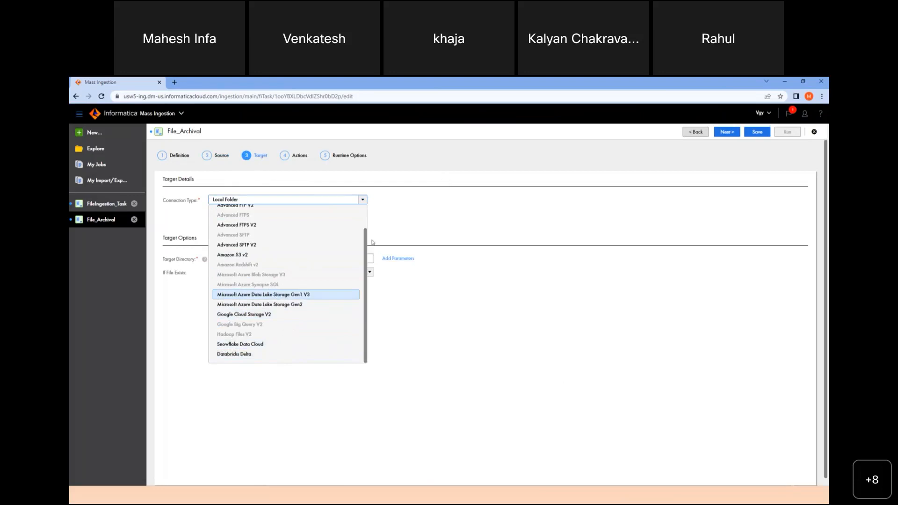
click(419, 221)
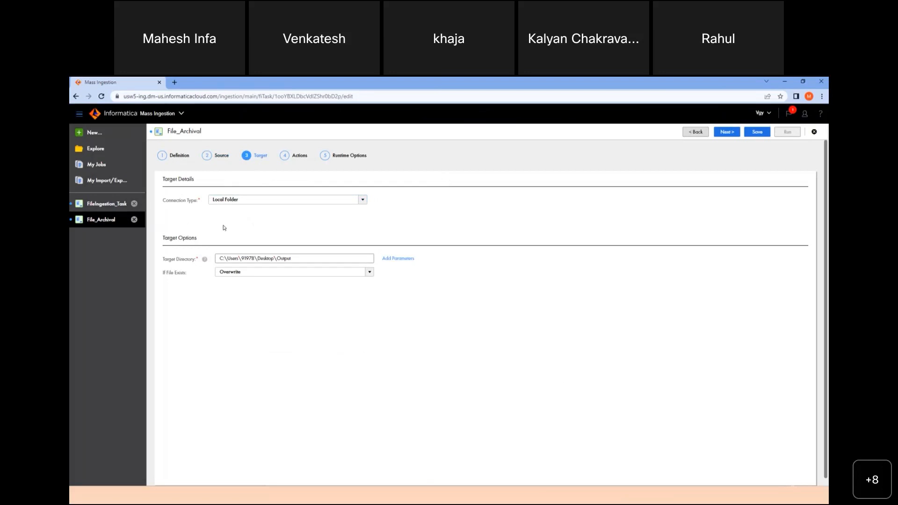
click(363, 199)
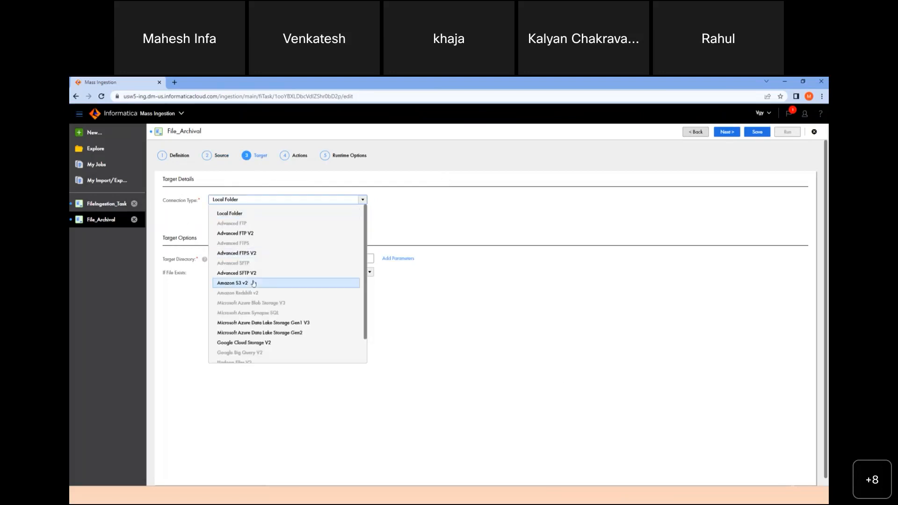
scroll(259, 327, down, 1)
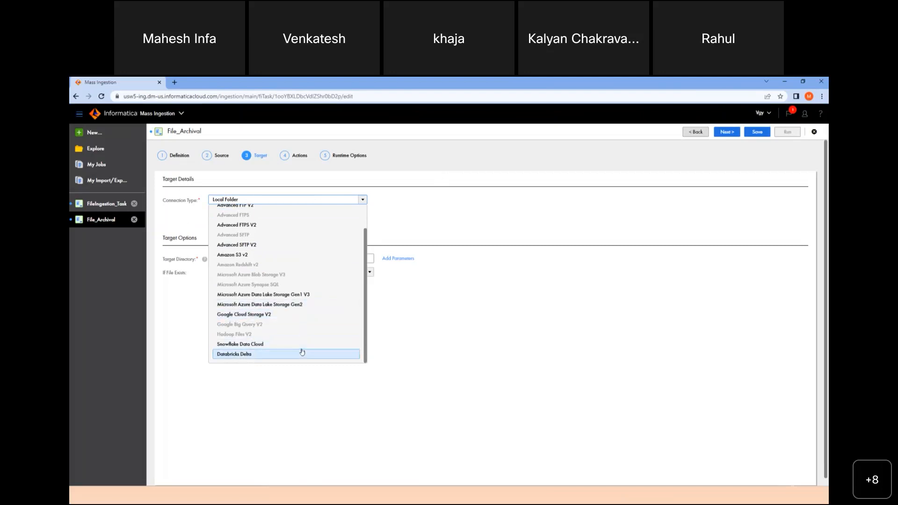
scroll(300, 348, up, 2)
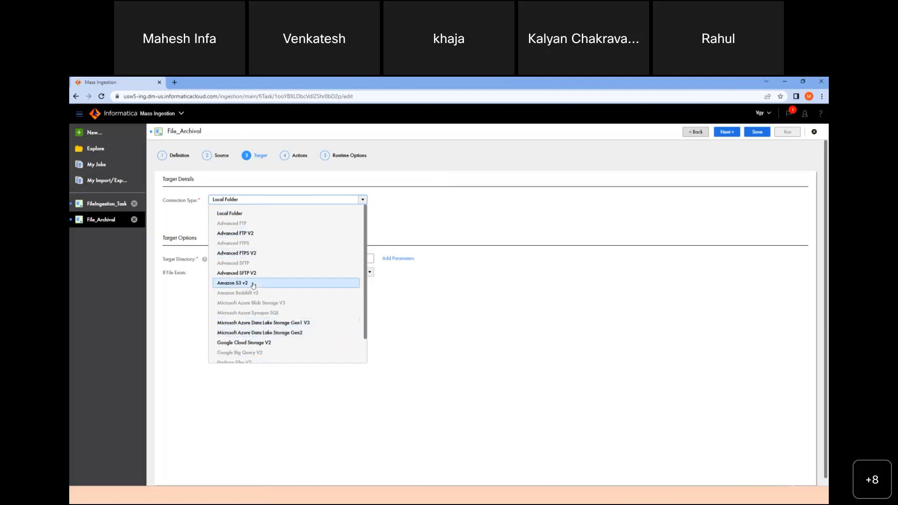
scroll(260, 327, down, 1)
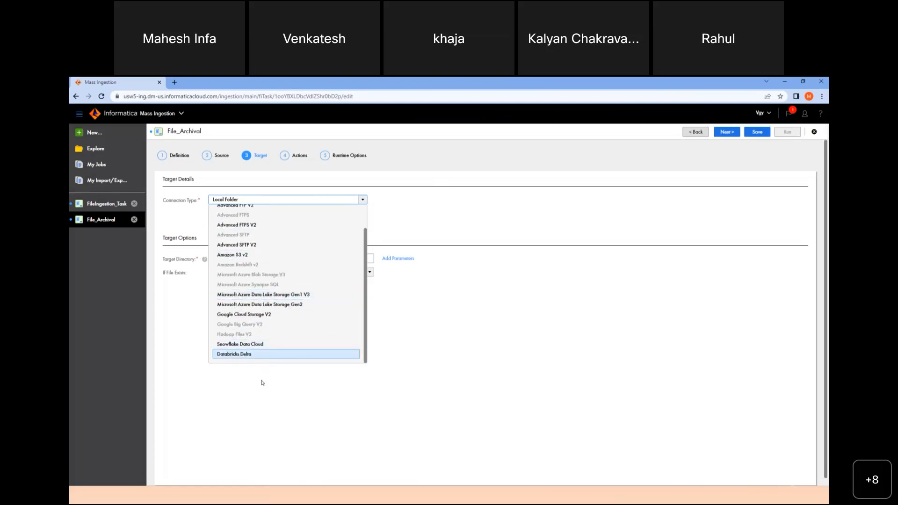
click(192, 332)
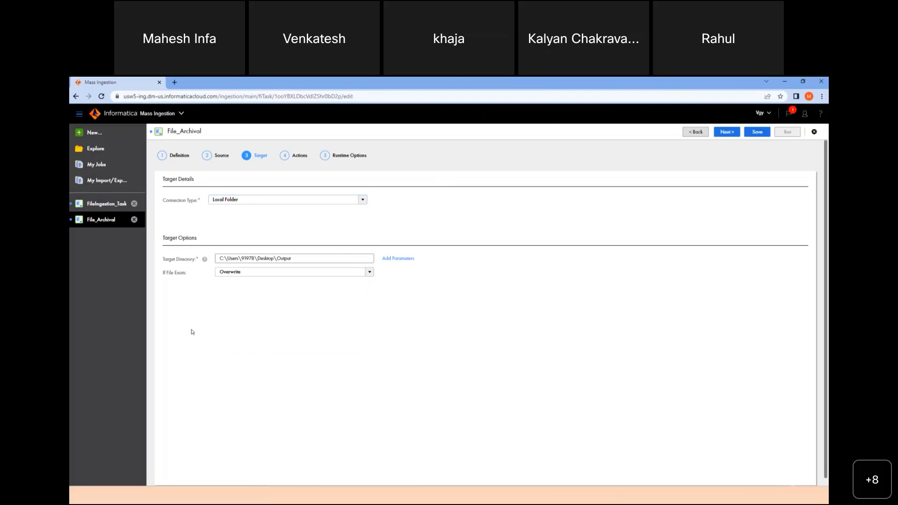
click(366, 201)
scroll(358, 235, down, 2)
scroll(384, 238, down, 1)
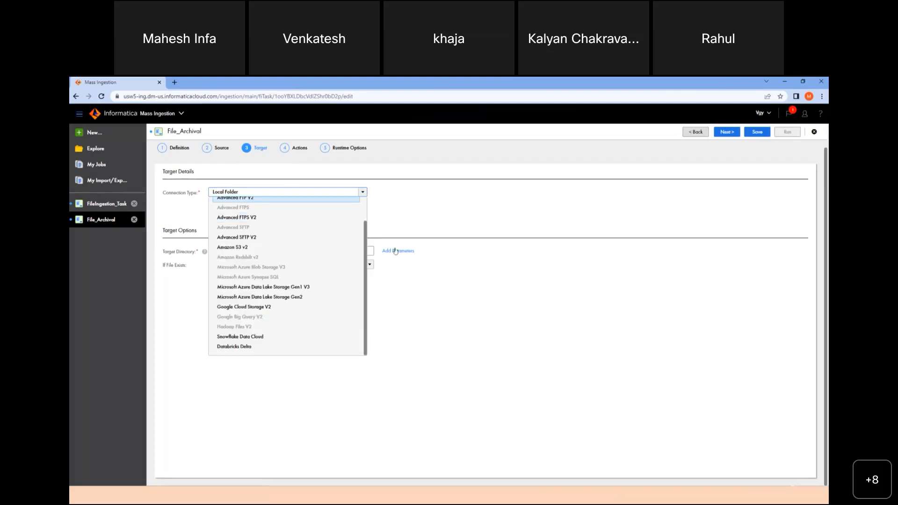
click(435, 310)
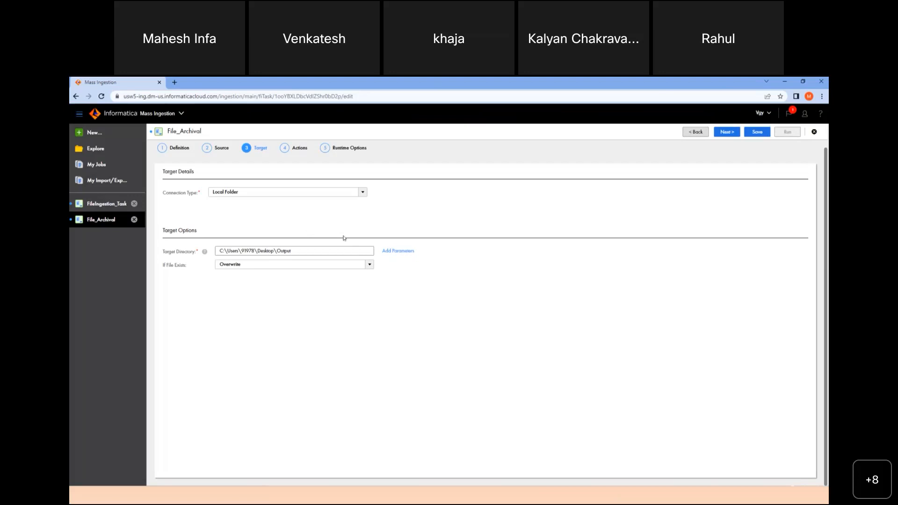
Recheck the complete source directory path and the complete target directory path of File_Archival
click(220, 148)
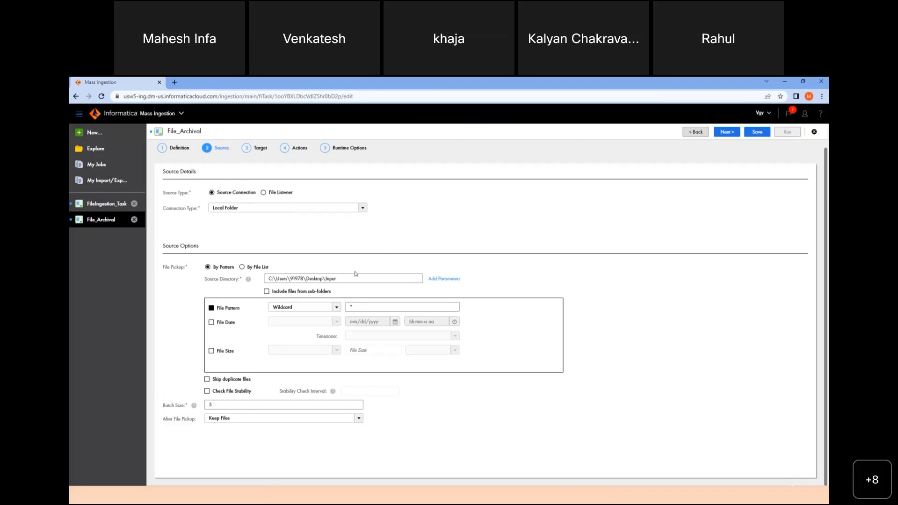
drag(357, 279, 244, 288)
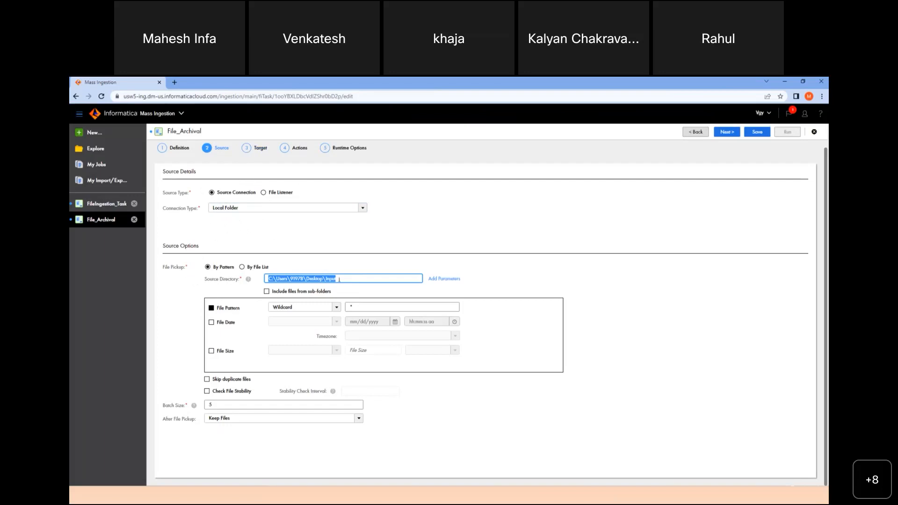
click(259, 148)
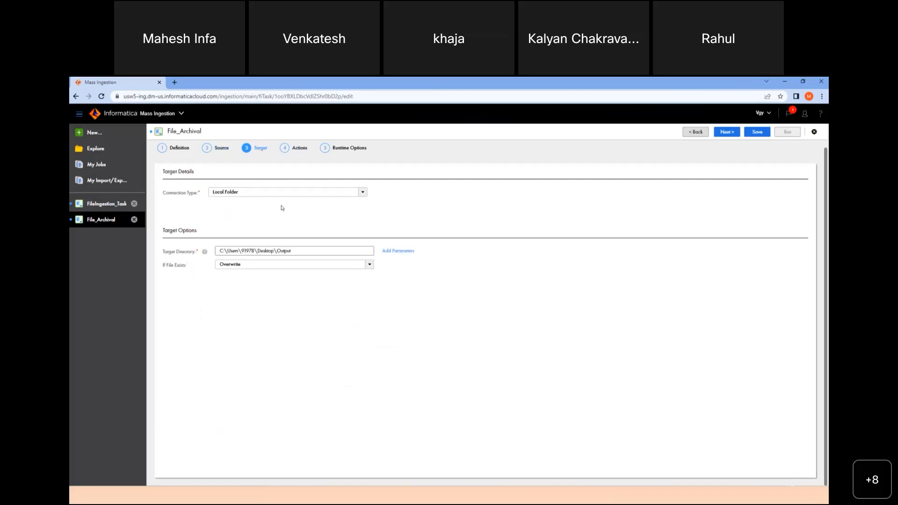
triple_click(302, 247)
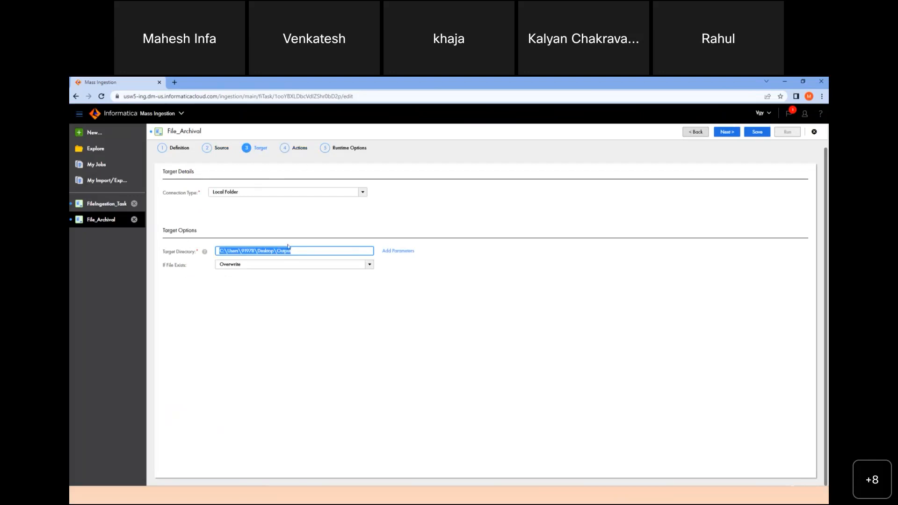
Review the Overwrite and Append Timestamp choices for existing target files, leaving the setting on Overwrite
click(369, 267)
click(370, 265)
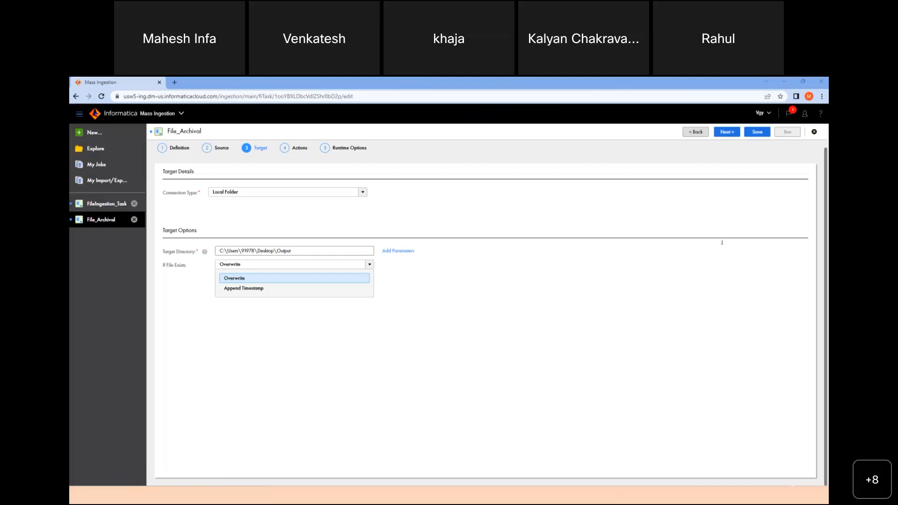
click(259, 218)
click(264, 265)
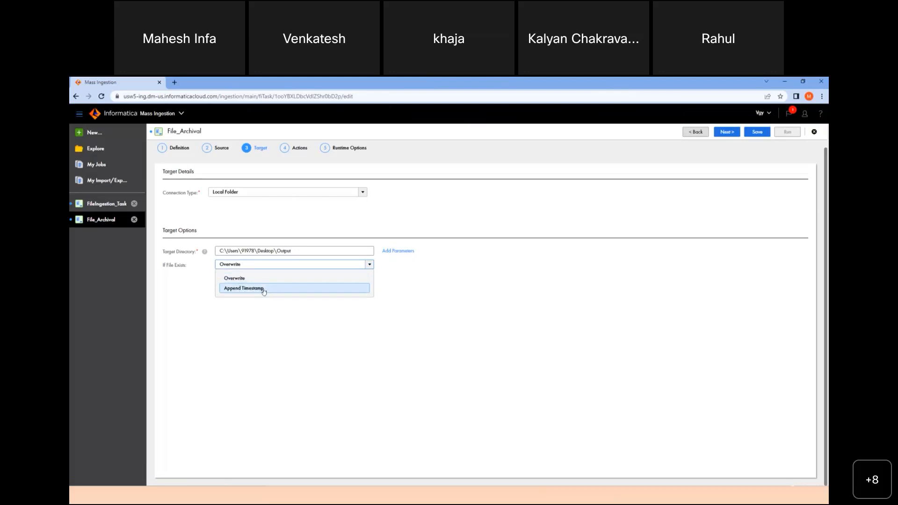
click(206, 291)
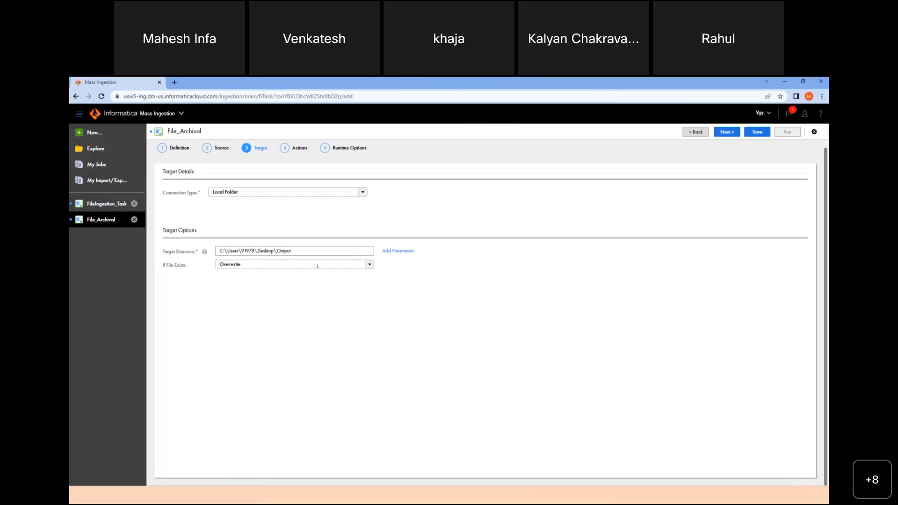
Review the action types that can be added to File_Archival, from Compress to VirusScan, without adding another action
click(297, 149)
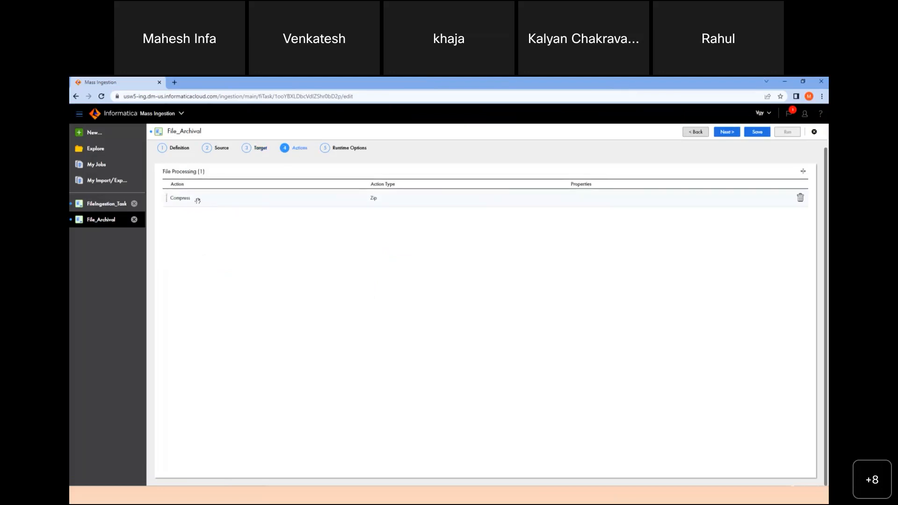
click(803, 172)
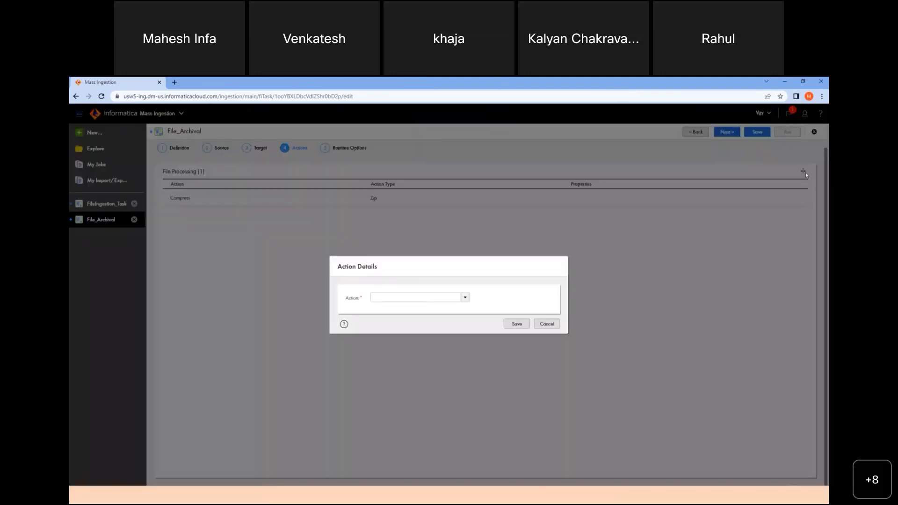
click(465, 297)
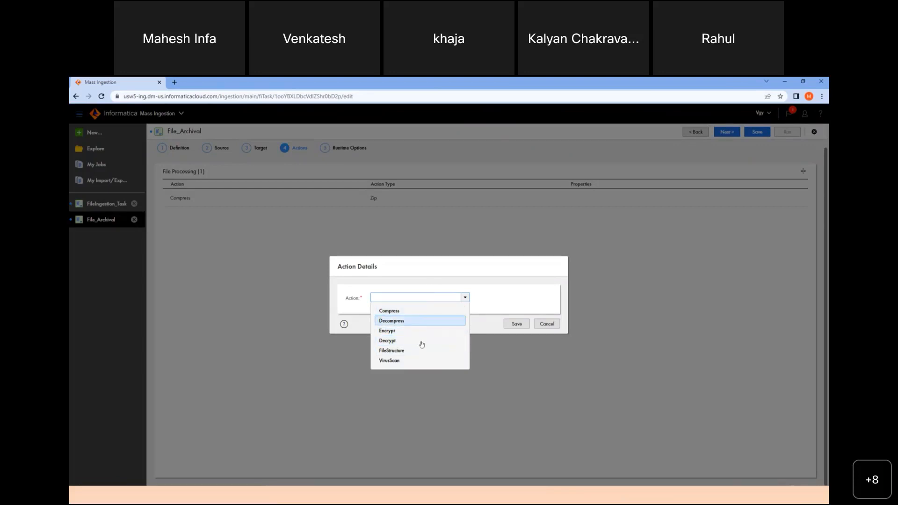
click(496, 302)
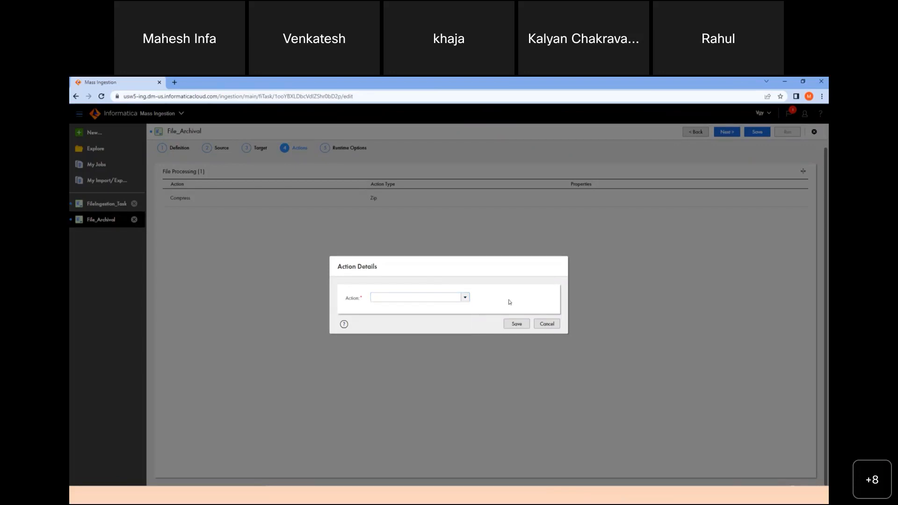
click(547, 324)
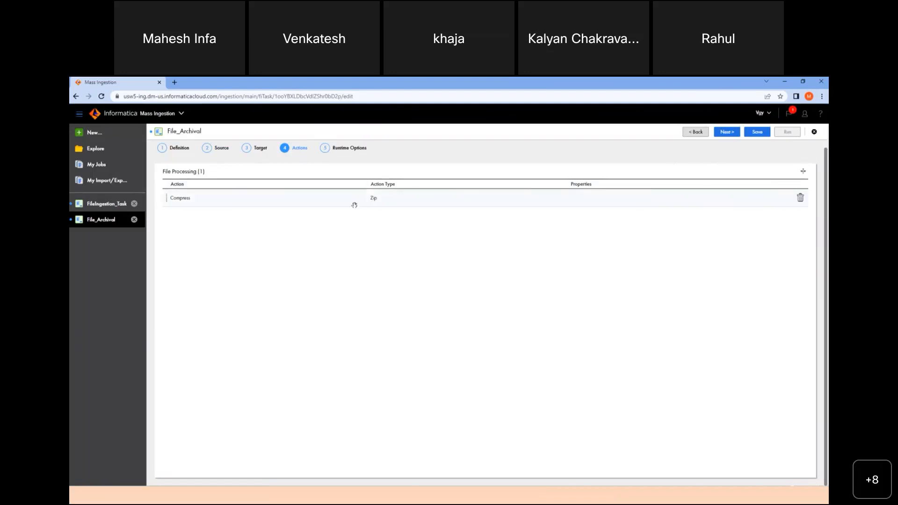
Review the schedules available for running File_Archival, leaving the task on "Do not run this task on schedule"
click(726, 132)
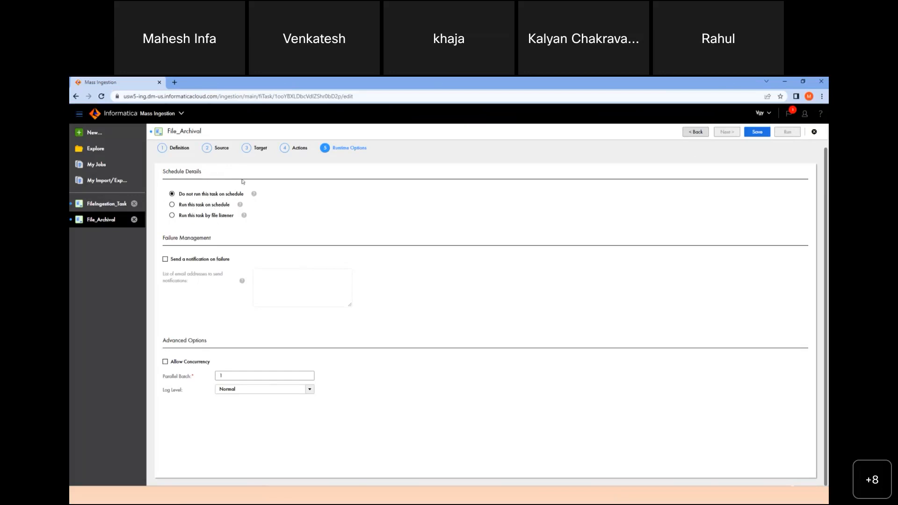
click(190, 207)
click(325, 205)
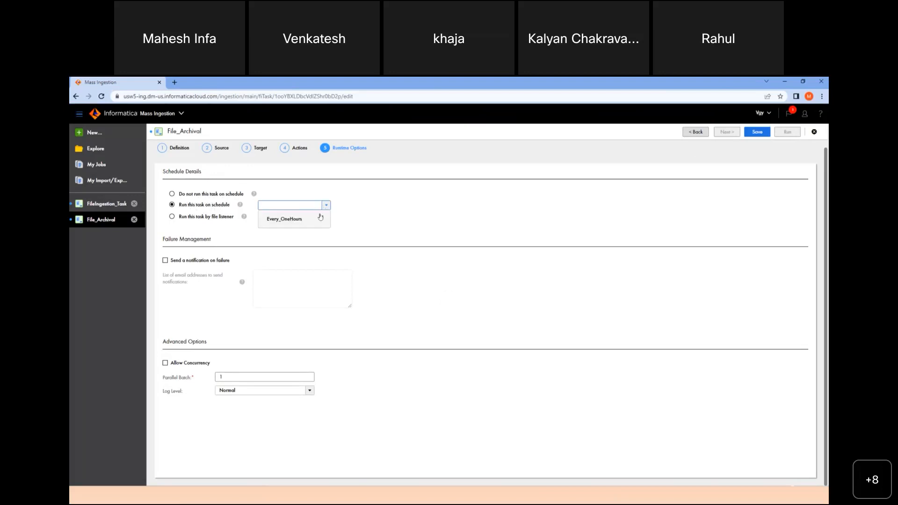
click(359, 215)
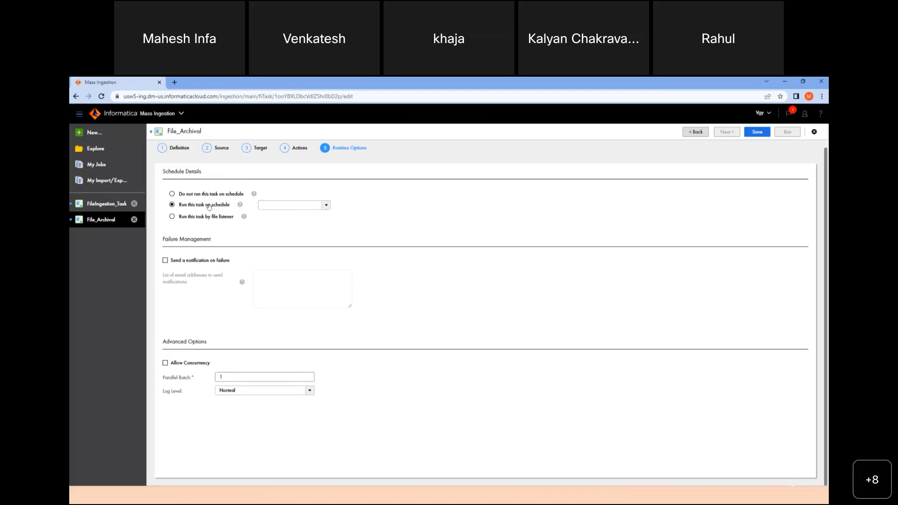
click(172, 194)
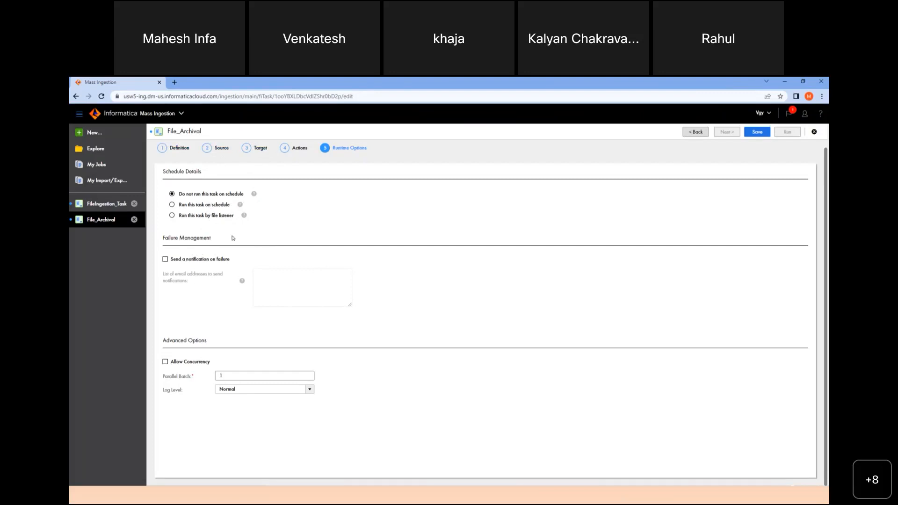
Examine File_Archival's failure notification, Allow Concurrency and log level options, leaving both checkboxes off and the log level on Normal
click(165, 261)
click(165, 260)
click(191, 363)
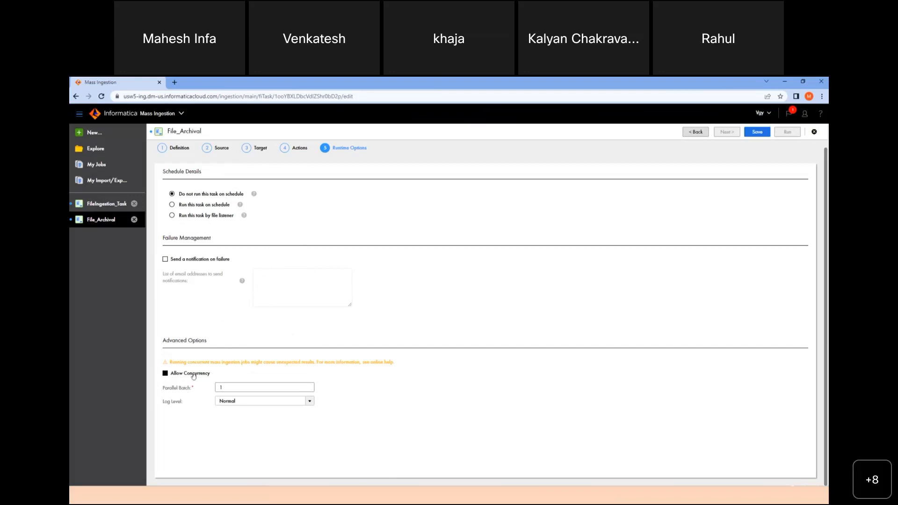
click(193, 373)
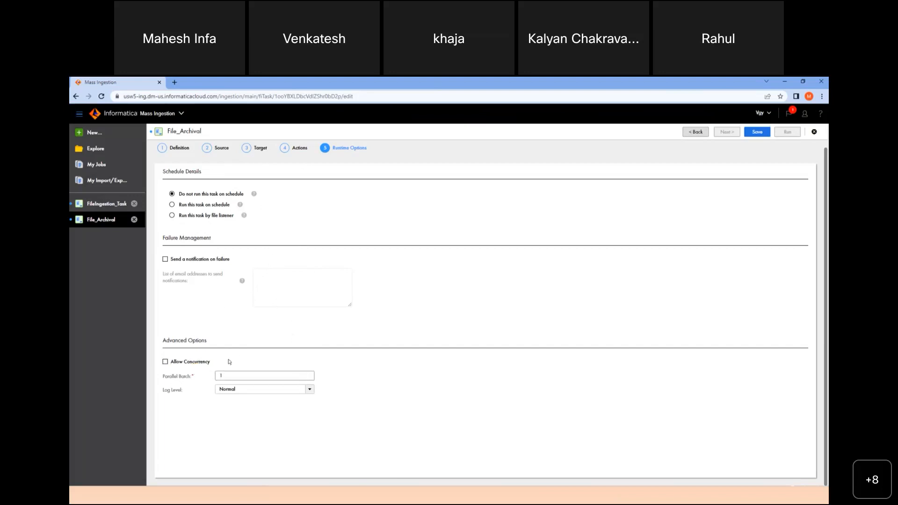
click(308, 390)
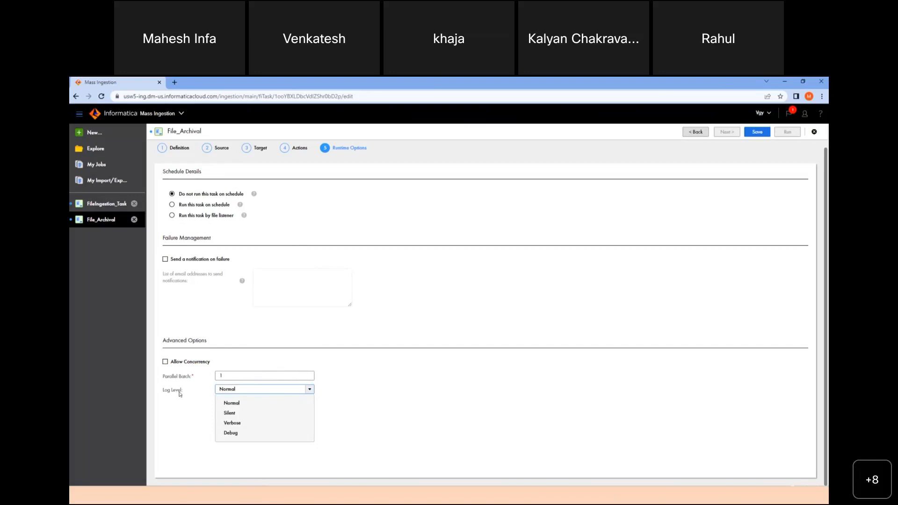
click(250, 404)
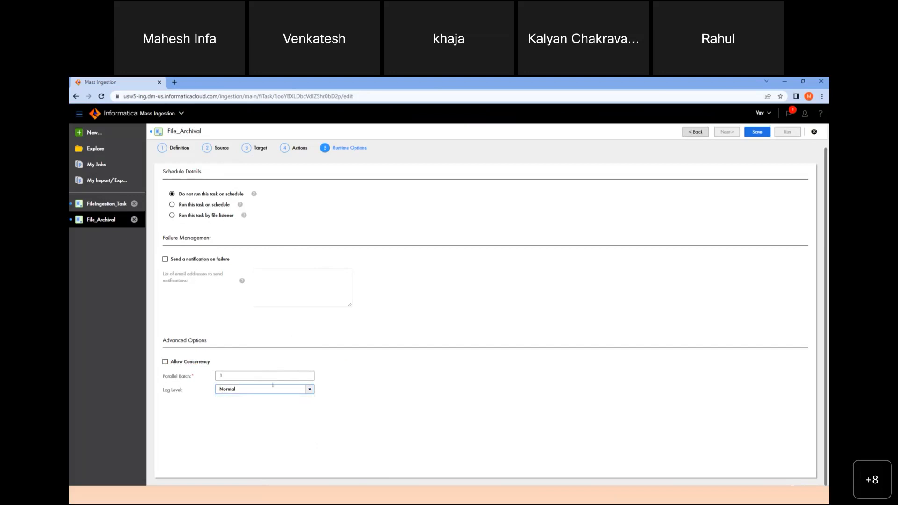
Save the File_Archival task and try to run it, dismissing any resulting message
click(754, 132)
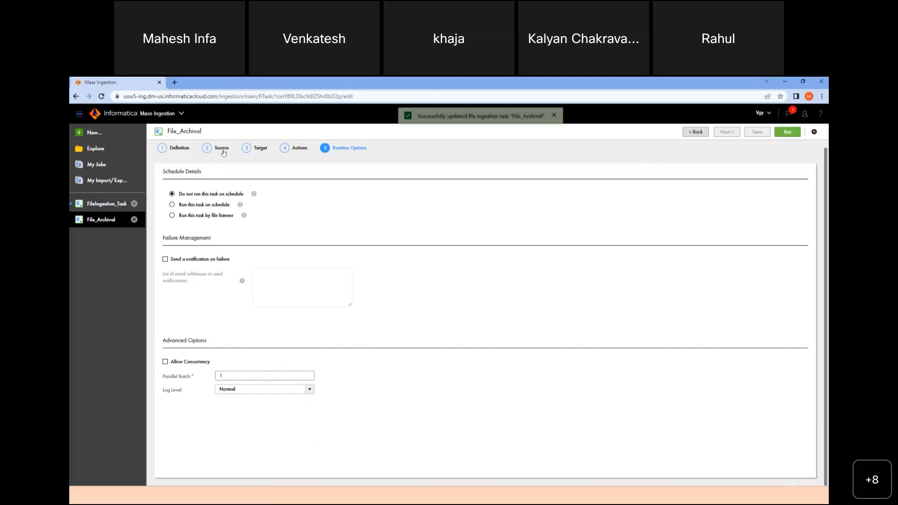
click(208, 148)
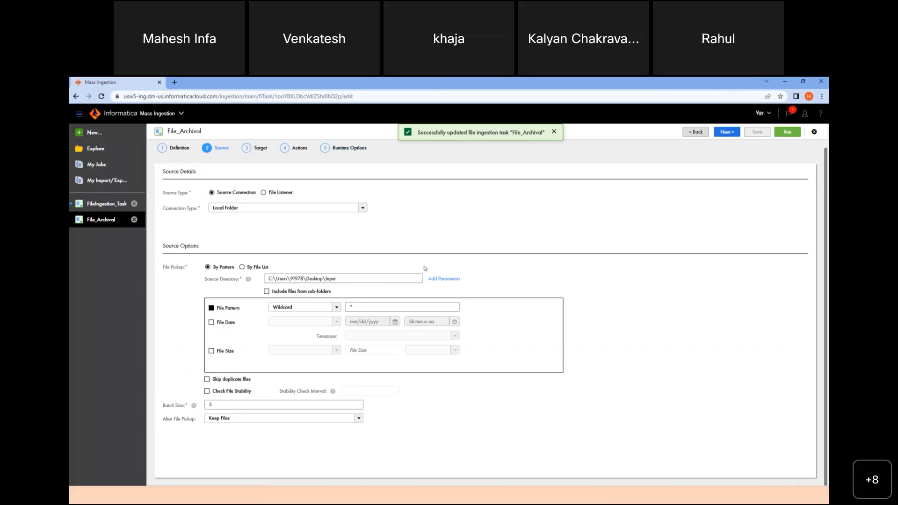
click(788, 132)
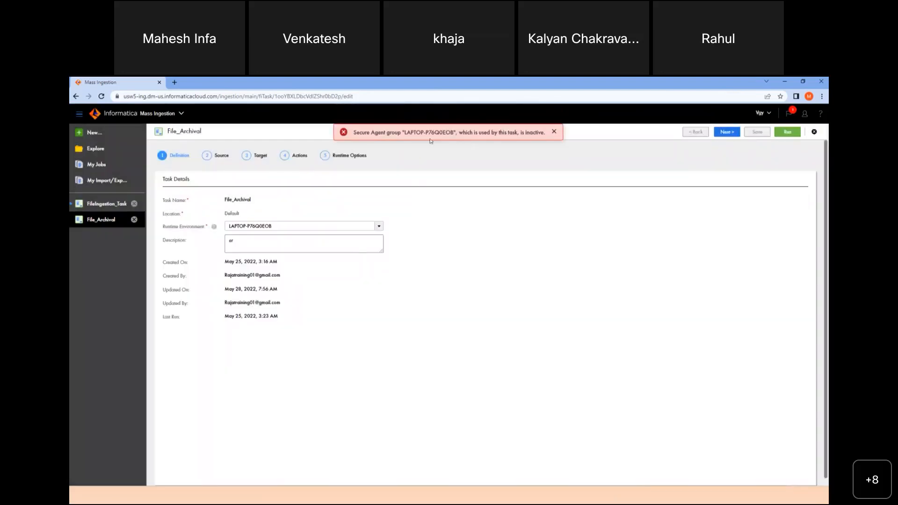
click(555, 133)
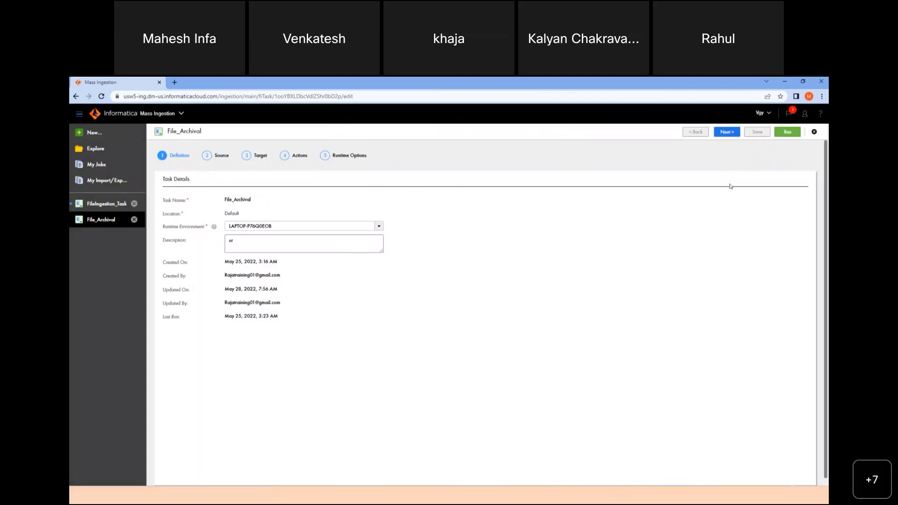
Recheck File_Archival's source settings and target directory, ending on its task definition
click(223, 156)
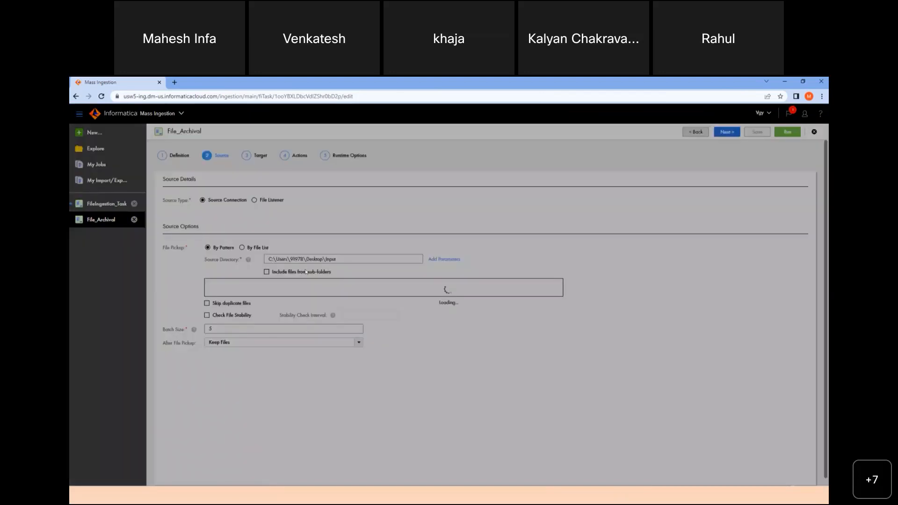
click(259, 156)
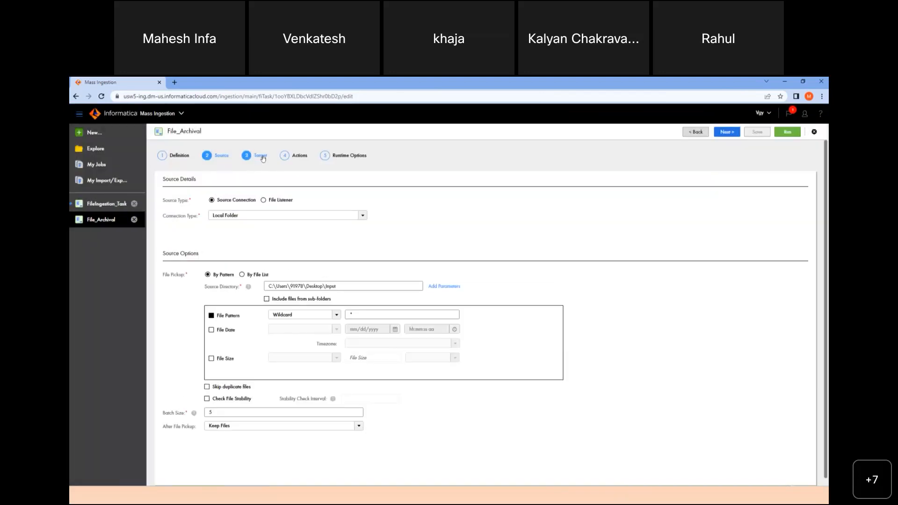
drag(313, 258, 219, 257)
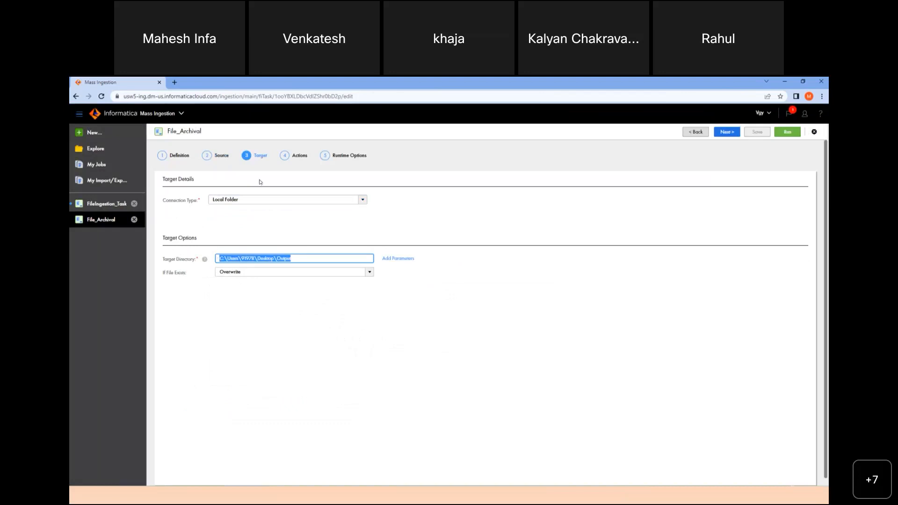
click(221, 155)
click(179, 156)
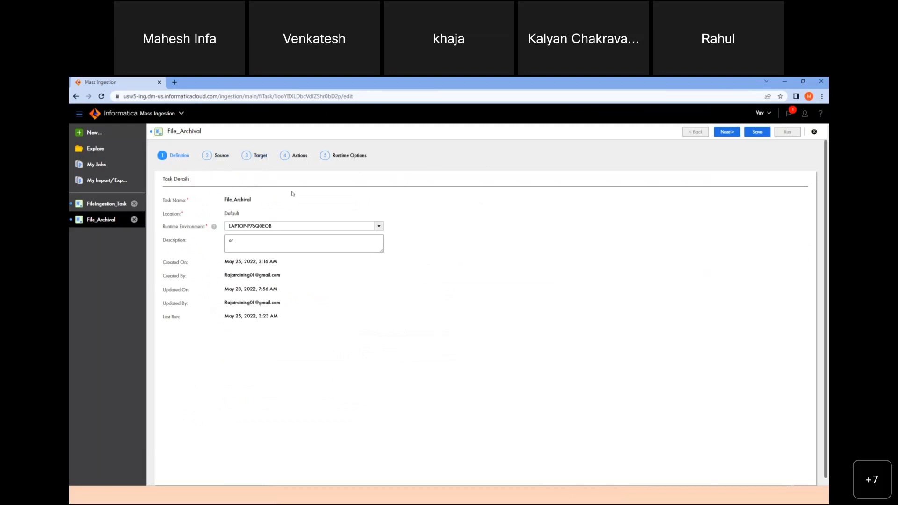
Trace File_Archival's file flow from the source directory to the target directory, including its file processing action and runtime options
click(220, 157)
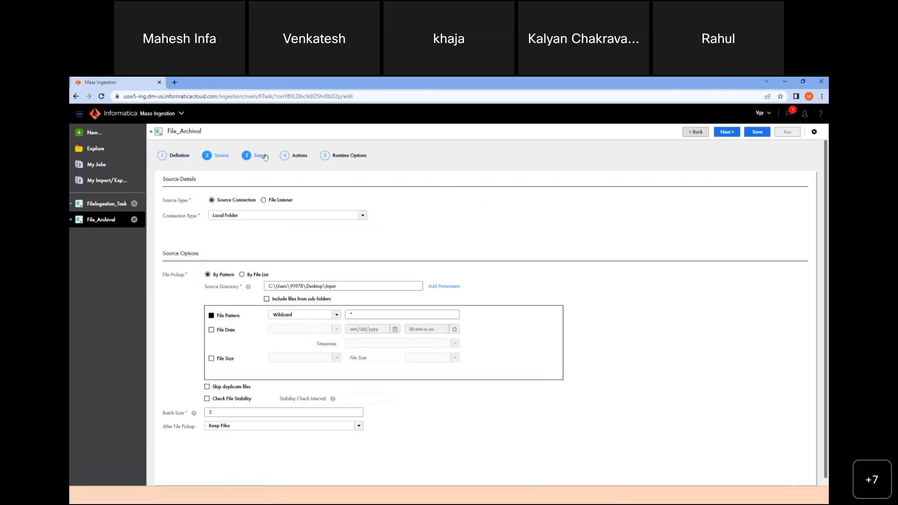
click(265, 157)
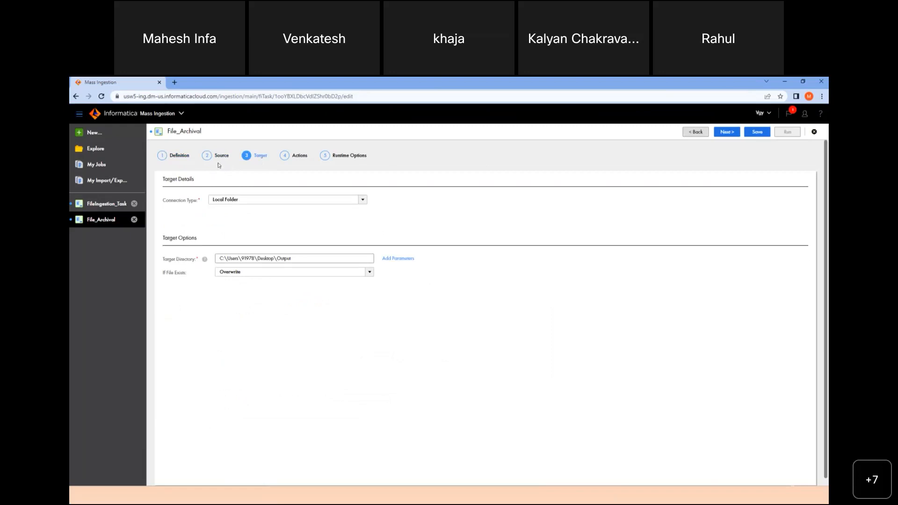
click(233, 158)
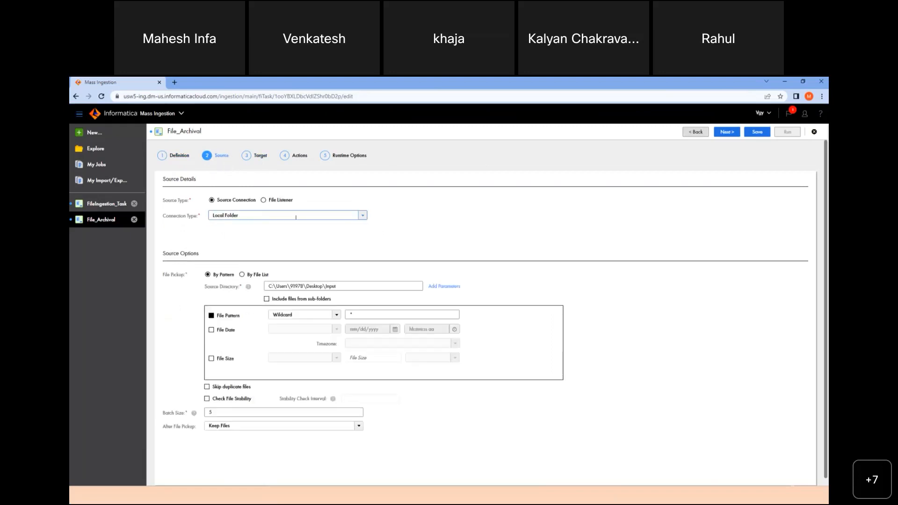
drag(357, 287, 239, 295)
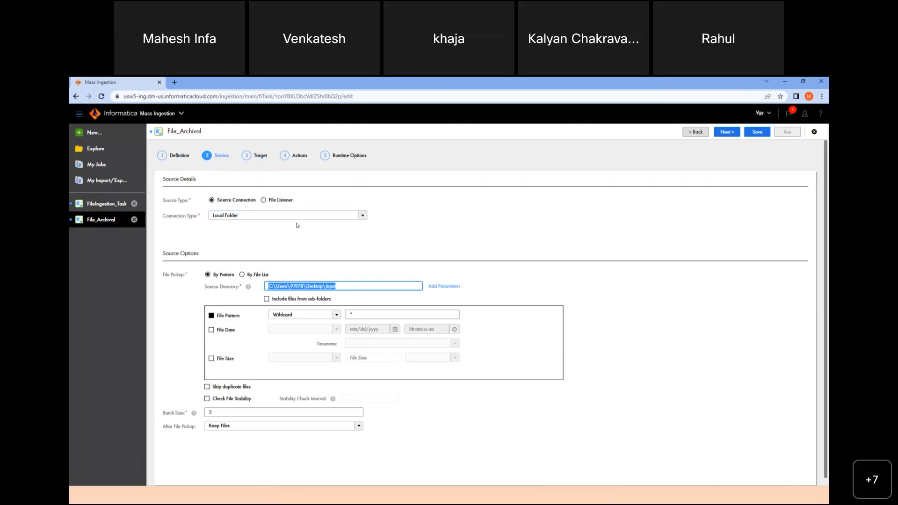
click(262, 159)
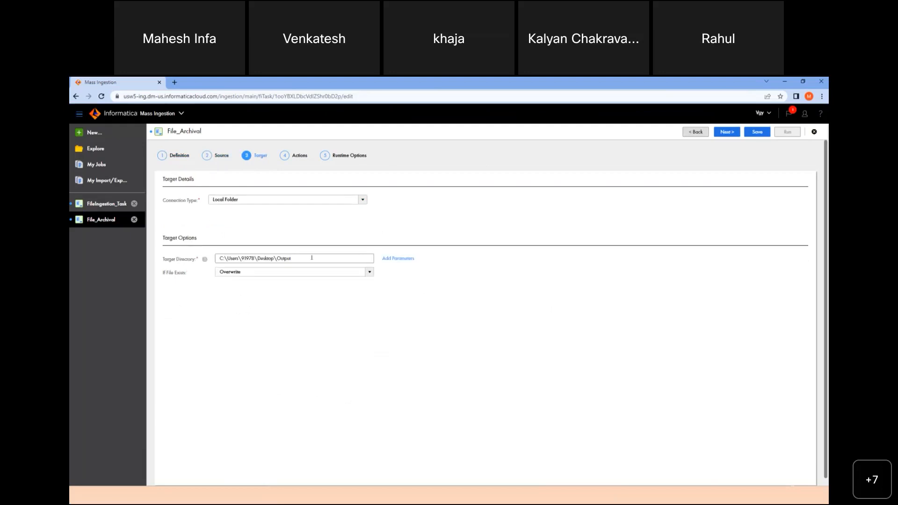
drag(311, 257, 219, 259)
click(300, 155)
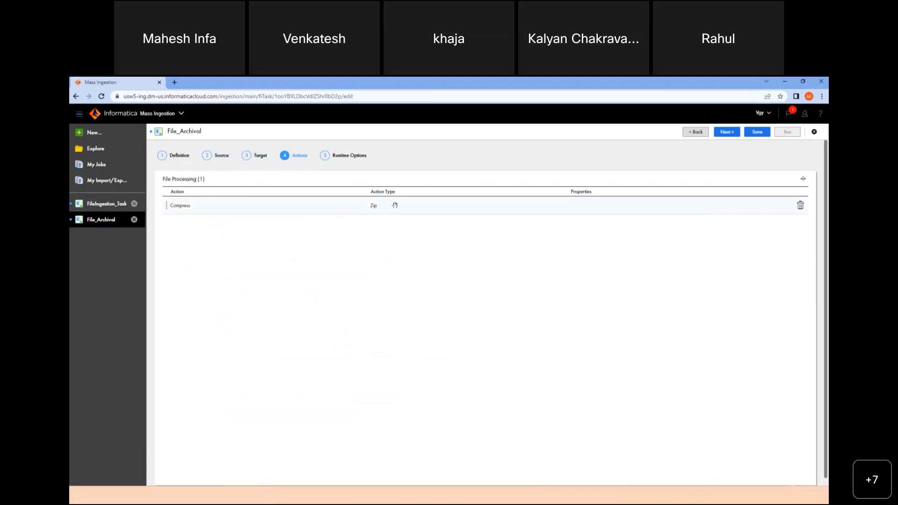
click(343, 161)
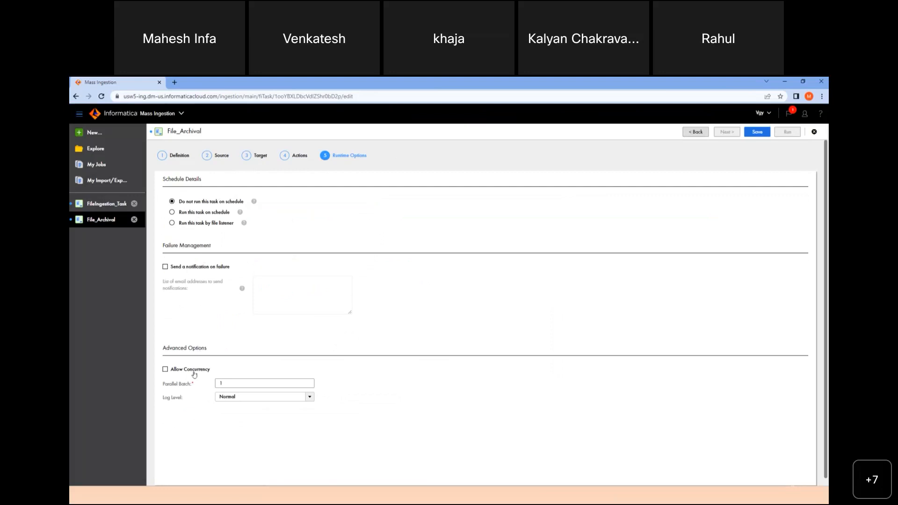
Recap all five configuration stages of File_Archival from Definition to Runtime Options, ending on the target settings
click(184, 157)
click(223, 158)
click(259, 157)
click(299, 156)
click(344, 157)
click(207, 155)
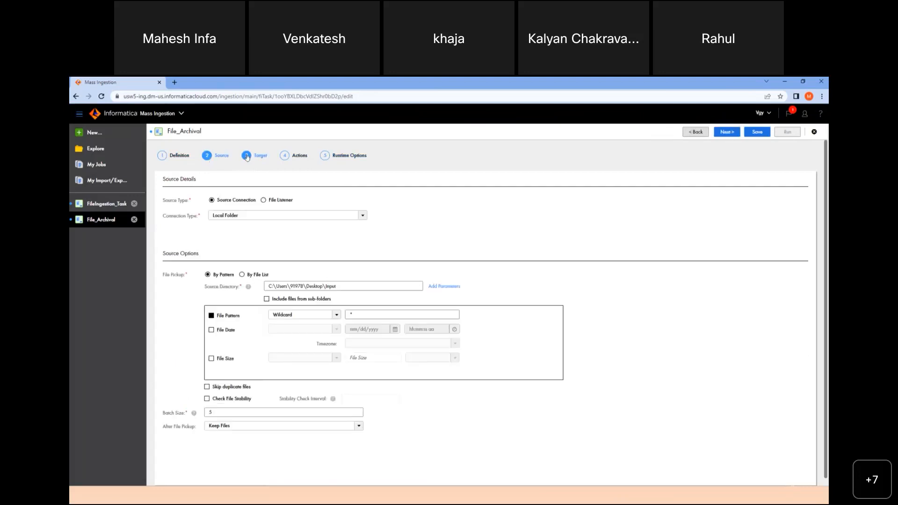
click(247, 156)
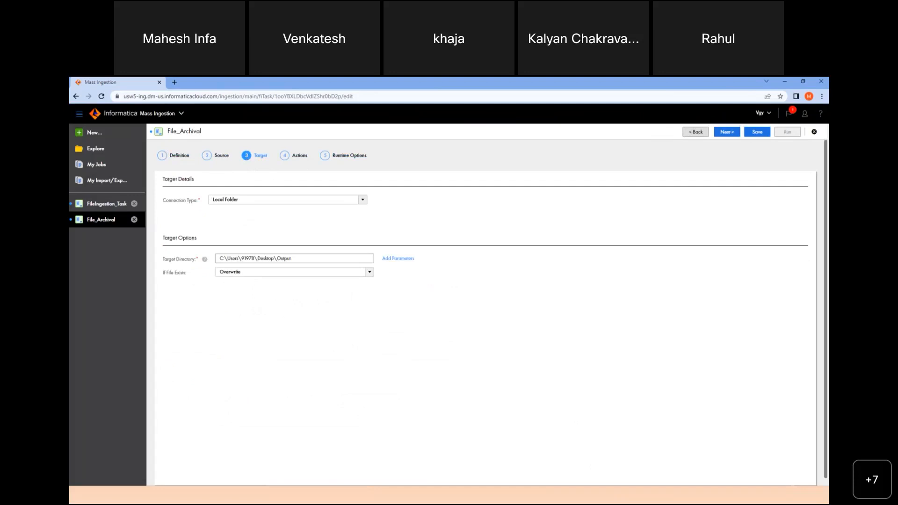
key(alt+Tab)
scroll(425, 374, up, 1)
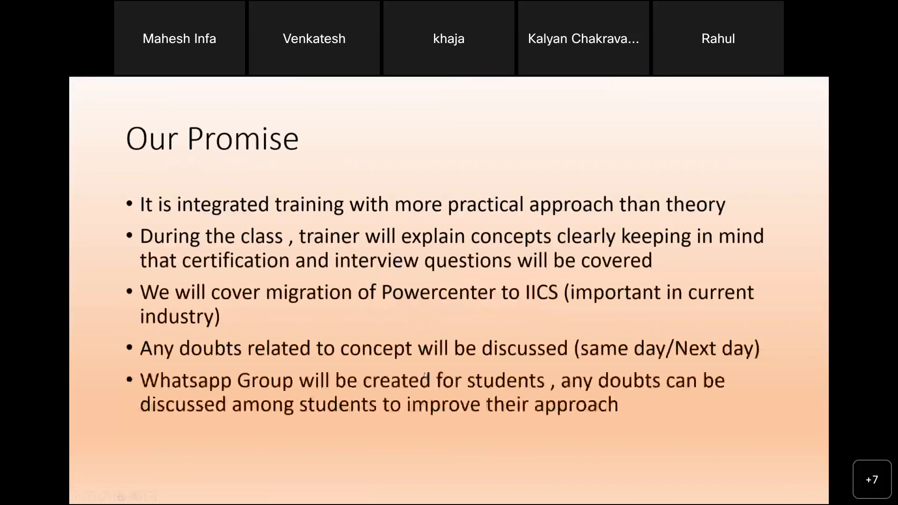
scroll(349, 336, up, 1)
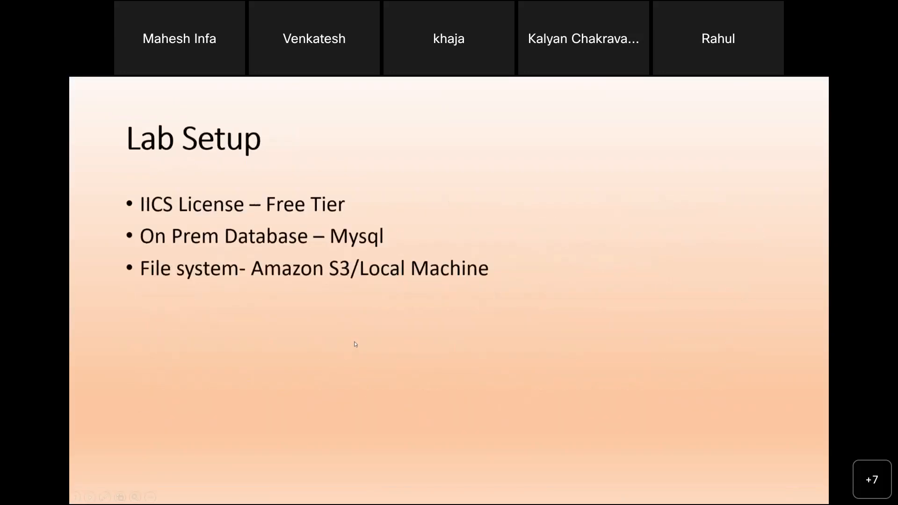
scroll(355, 346, up, 1)
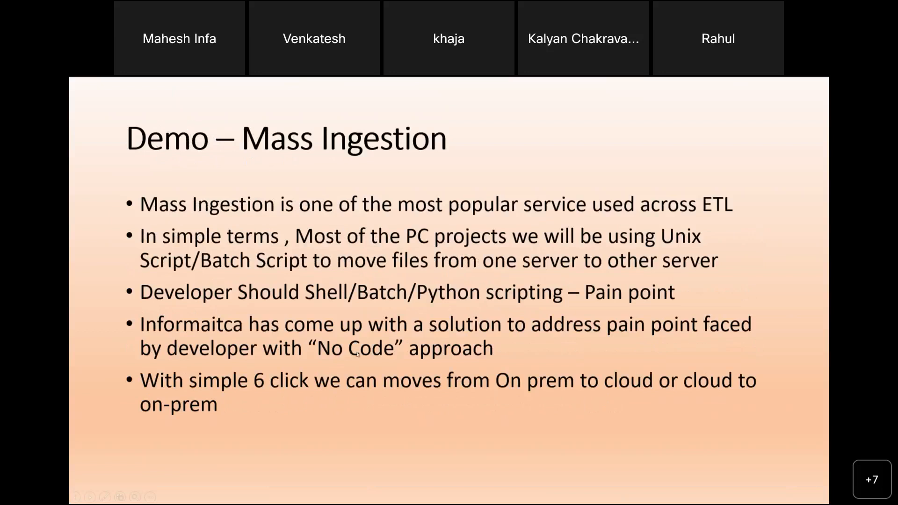